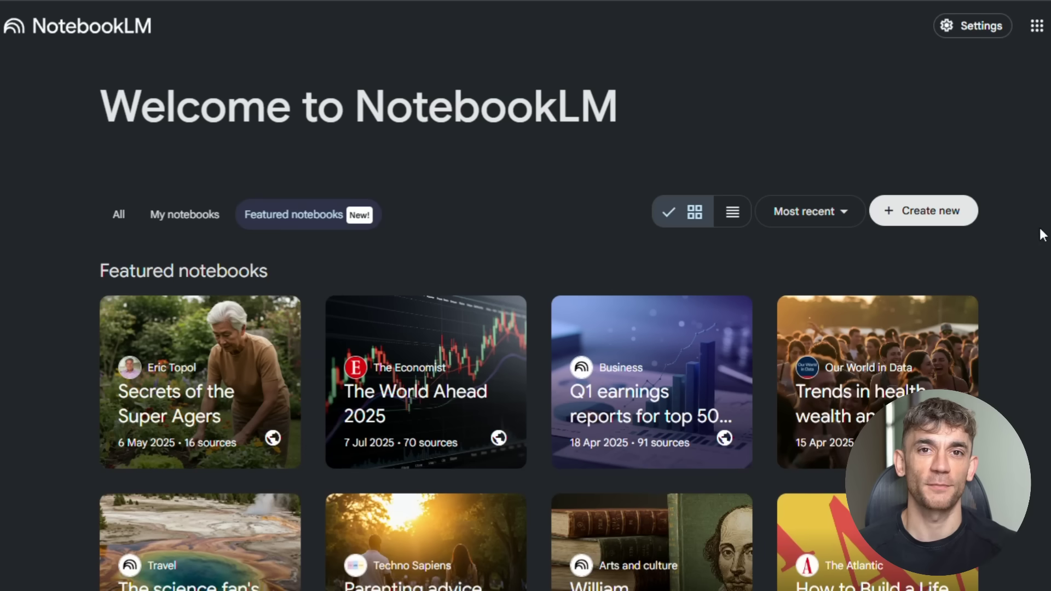
Step: Scroll past the Featured Notebooks announcement on X to reach NotebookLM's eight featured notebooks
scroll(1042, 234, "down", 3)
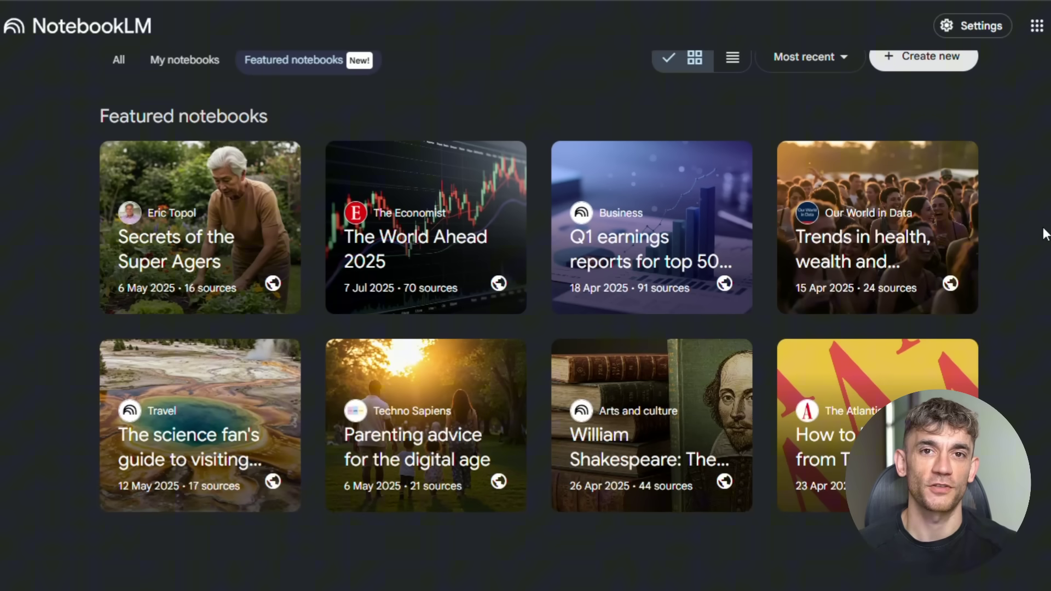
Step: Open The World Ahead 2025 notebook, load its Audio Overview, and view the Geopolitics mind map
left_click(395, 259)
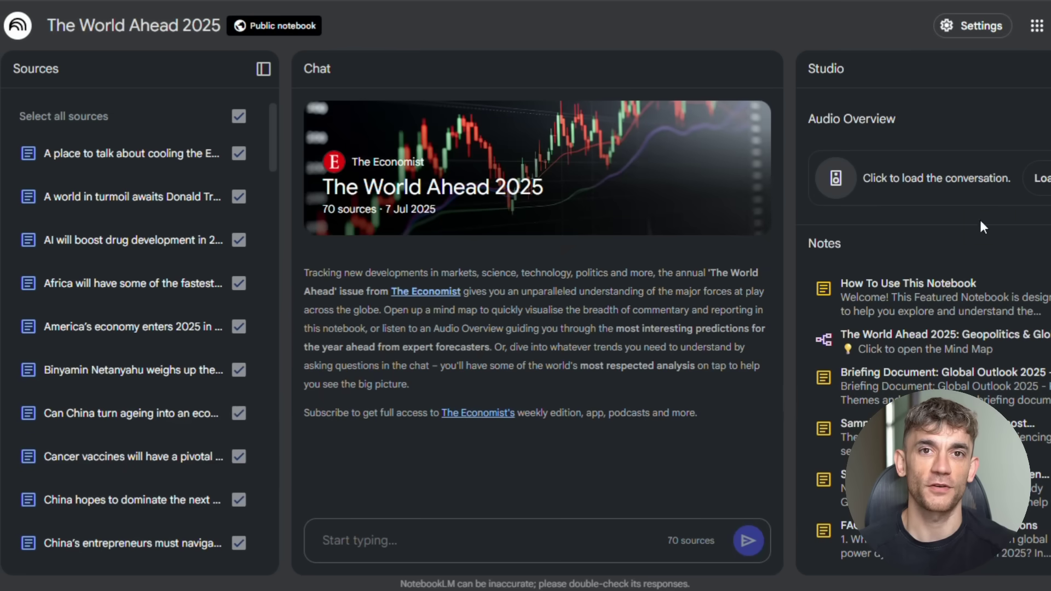
left_click(1040, 178)
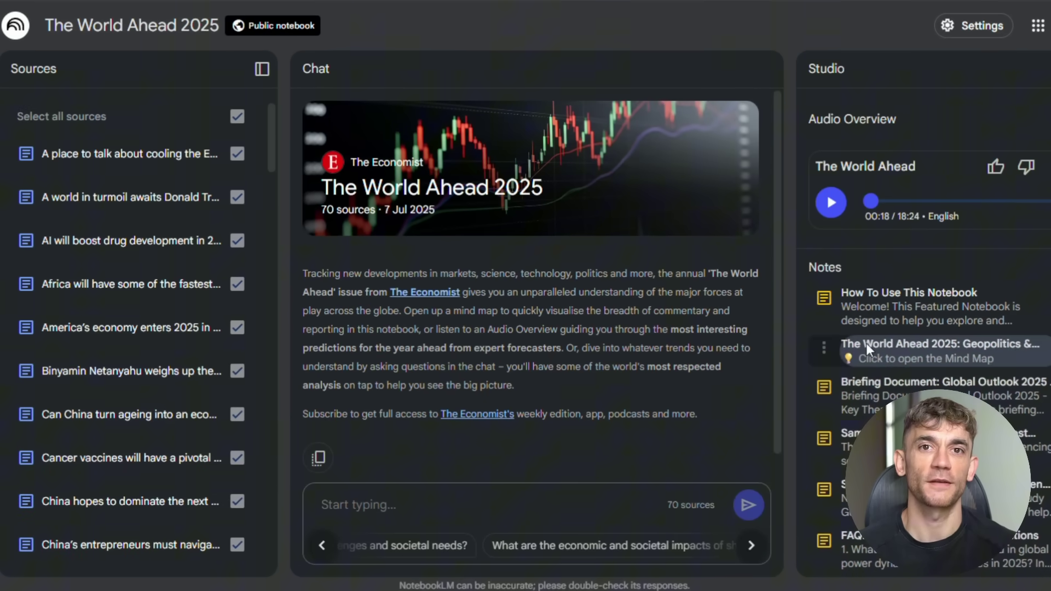
left_click(866, 343)
scroll(821, 356, "down", 2)
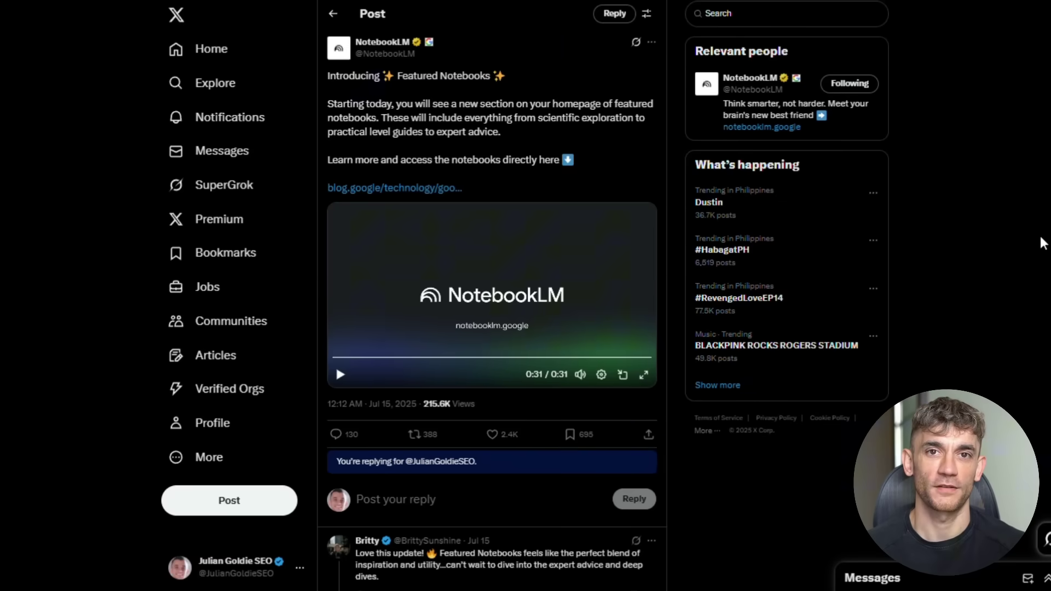
Step: Replay the embedded NotebookLM announcement video in the Featured Notebooks post from the start
left_click(341, 377)
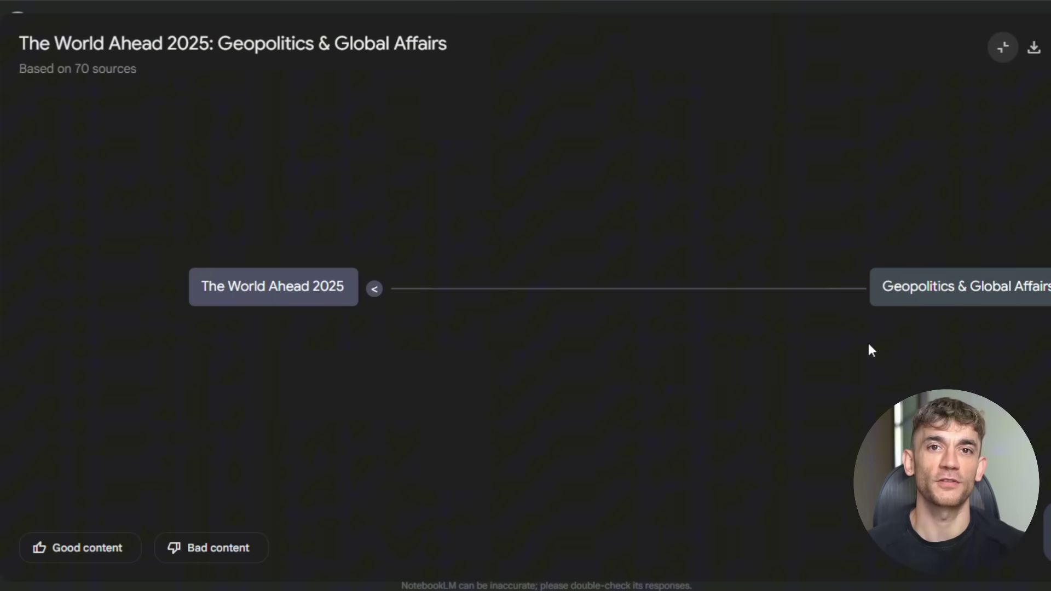
Step: Expand the Geopolitics & Global Affairs node, then ask how geopolitical conflicts shape technological innovation
left_click(764, 236)
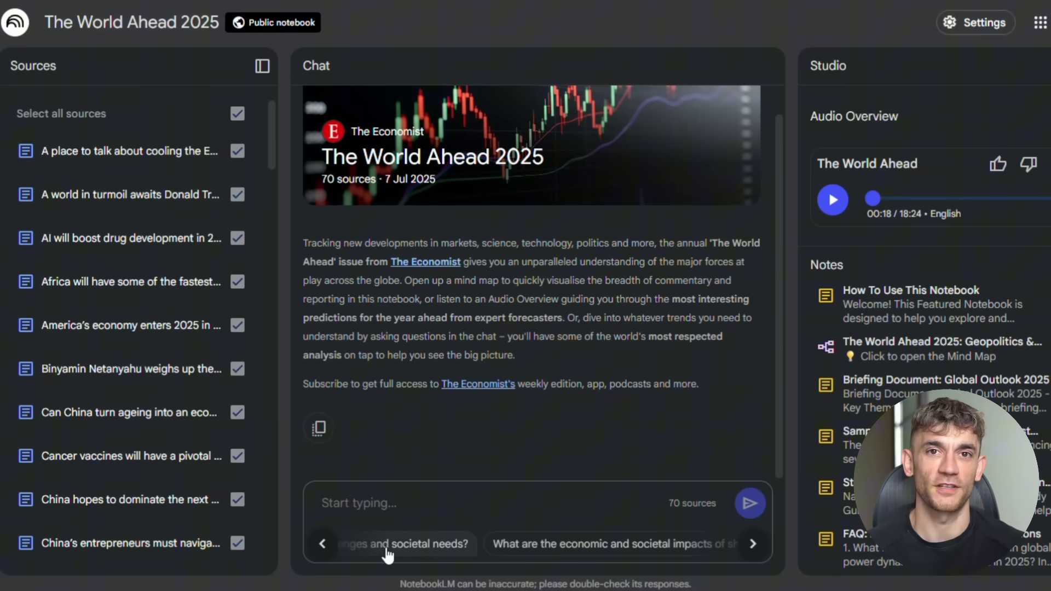
left_click(312, 548)
left_click(320, 547)
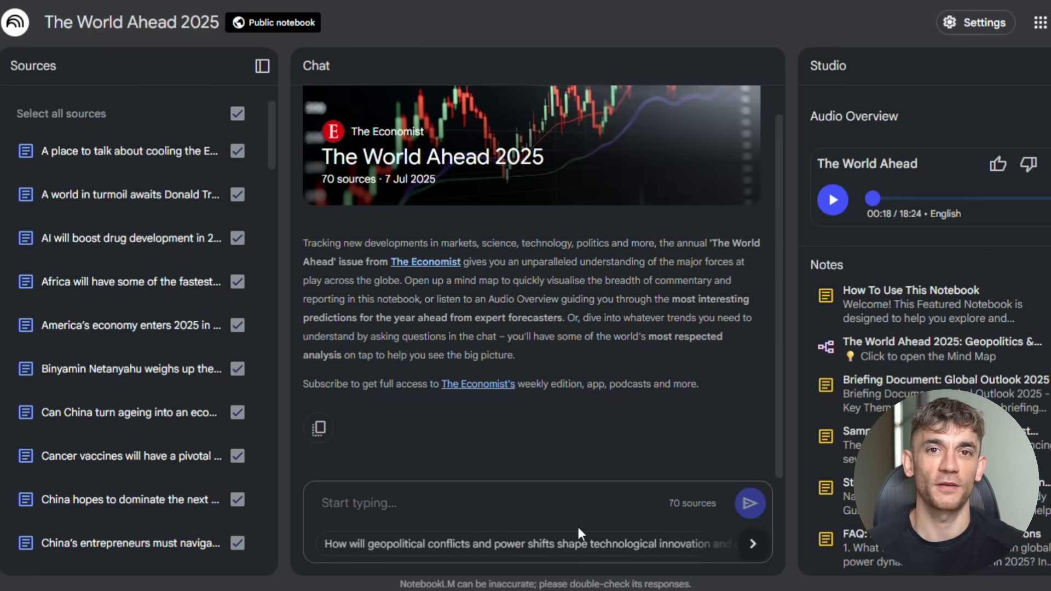
left_click(575, 545)
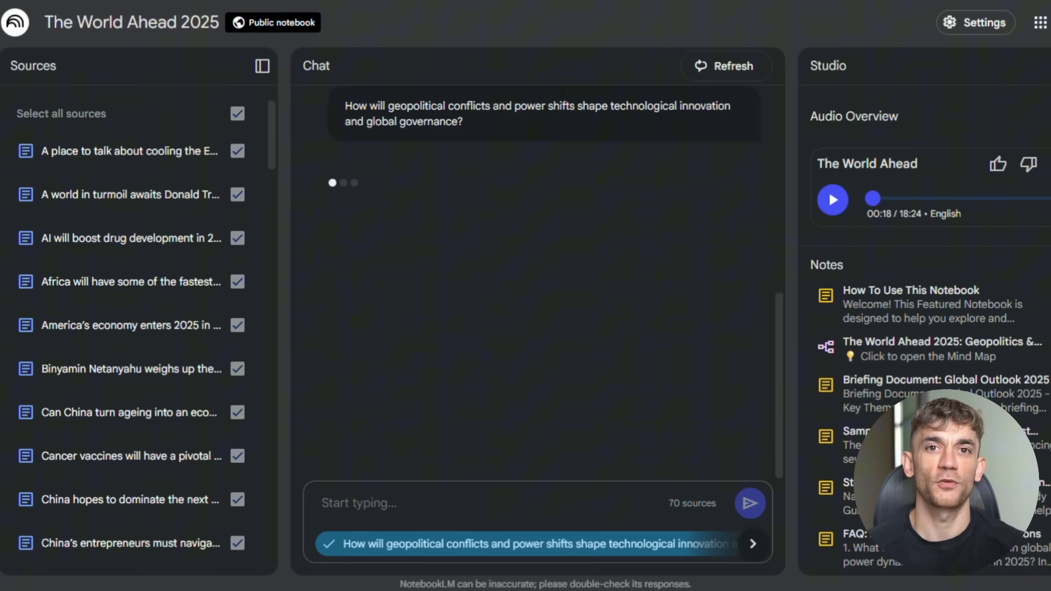
scroll(777, 256, "down", 10)
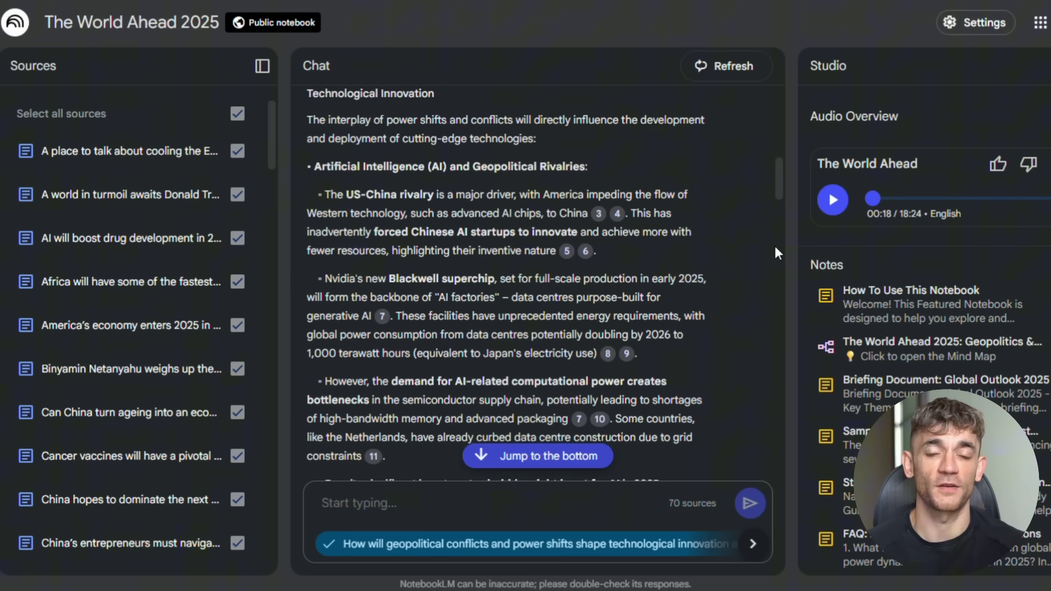
scroll(774, 245, "down", 15)
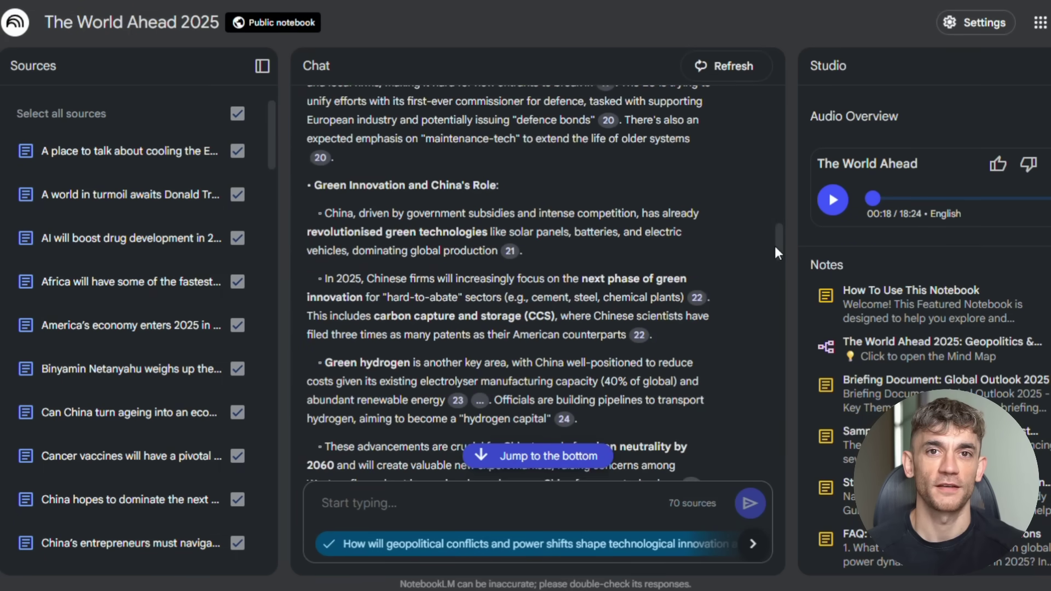
Step: Read to the end of the chat answer, then browse AI Success Lab's Classroom and Community feed
left_click(542, 456)
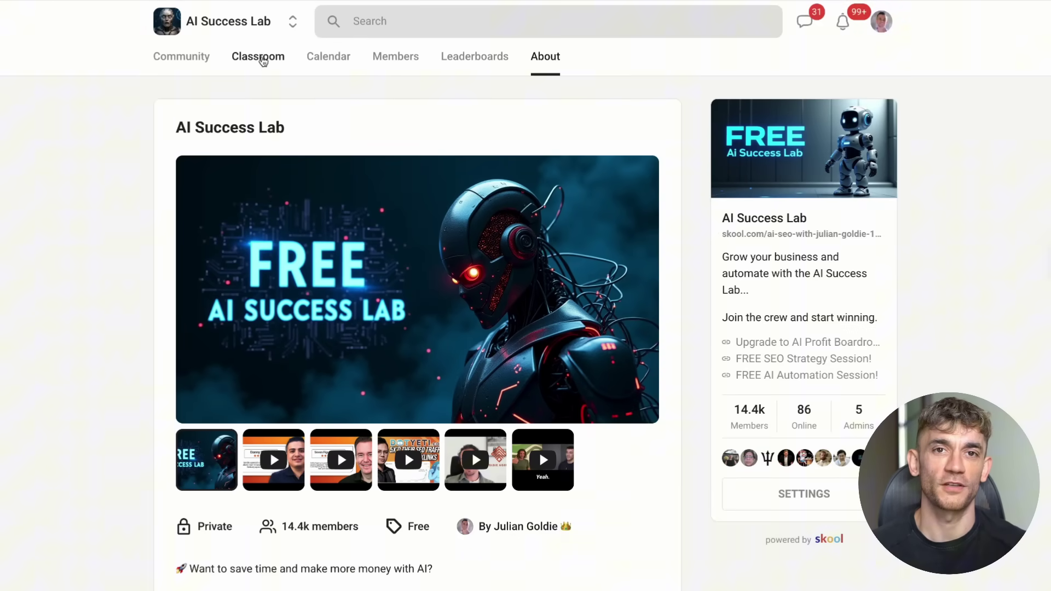
left_click(259, 56)
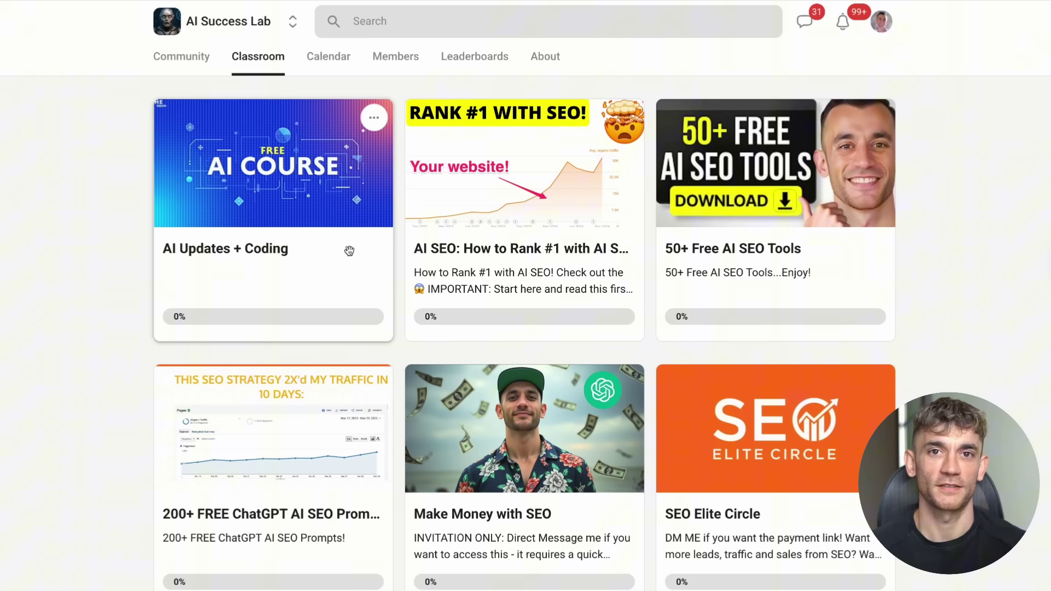
left_click(176, 59)
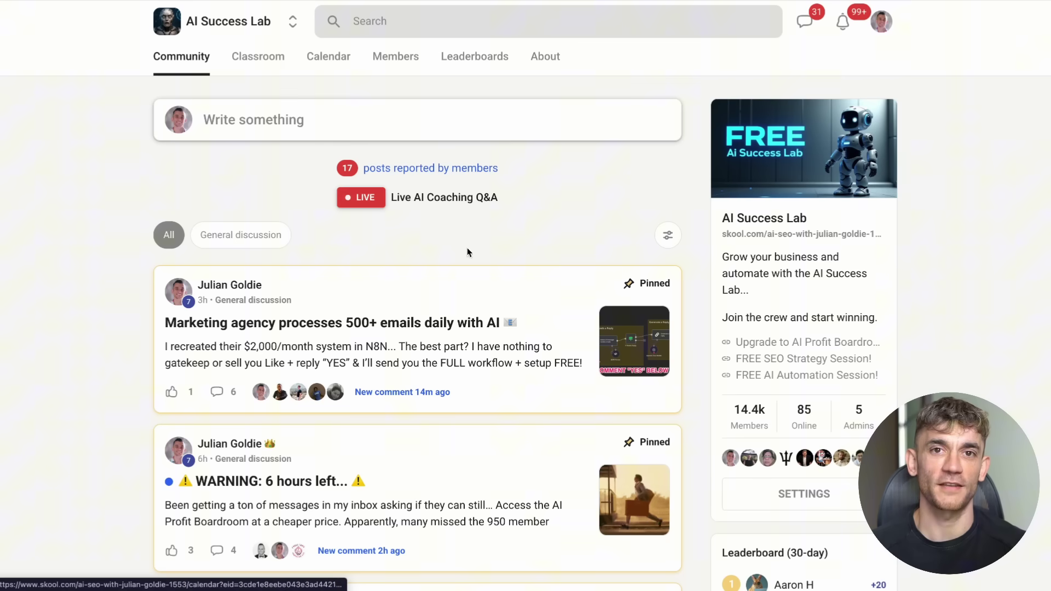
scroll(351, 164, "down", 1)
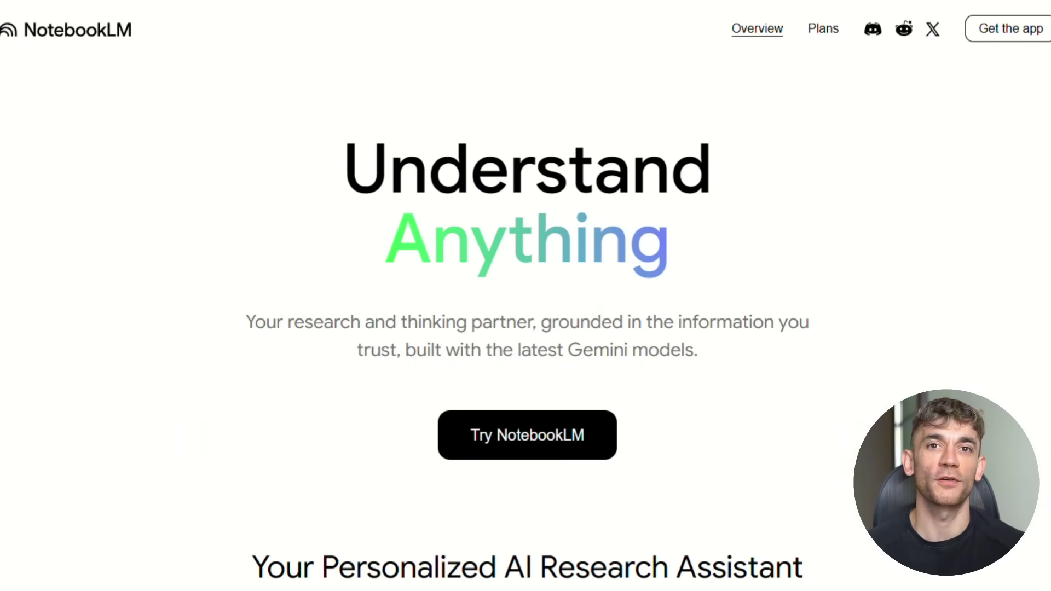
Step: Scroll down the 'Understand Anything' landing page to browse NotebookLM's features
scroll(525, 328, "down", 5)
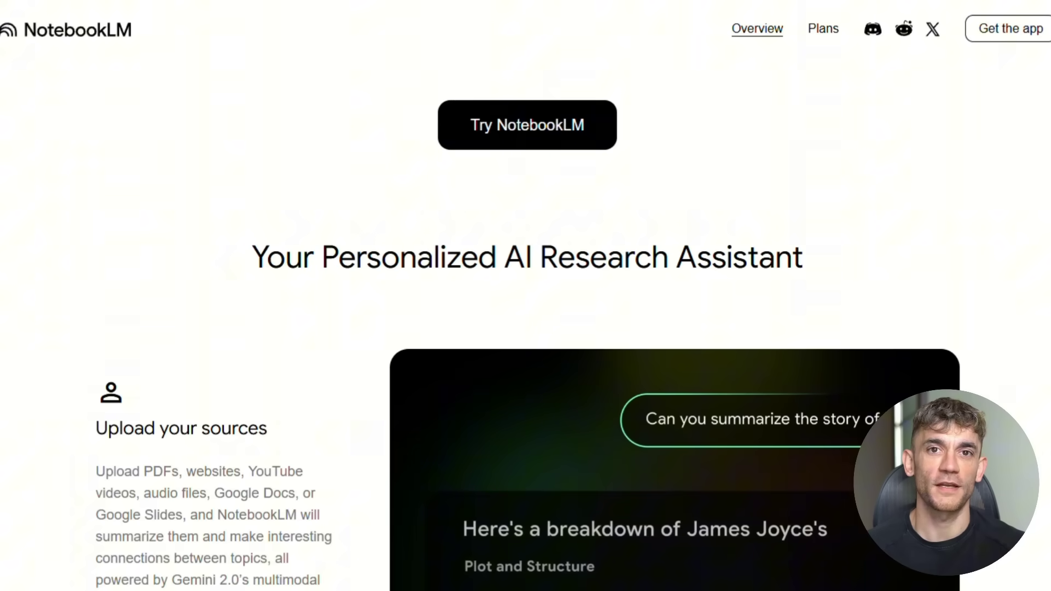
scroll(525, 328, "down", 2)
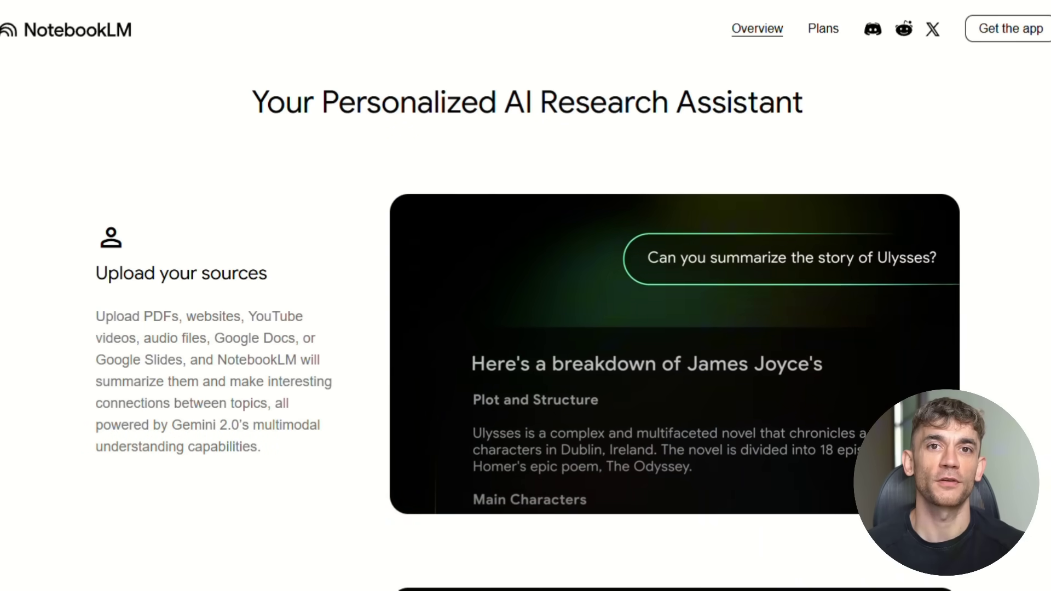
scroll(526, 296, "down", 1)
scroll(526, 329, "down", 6)
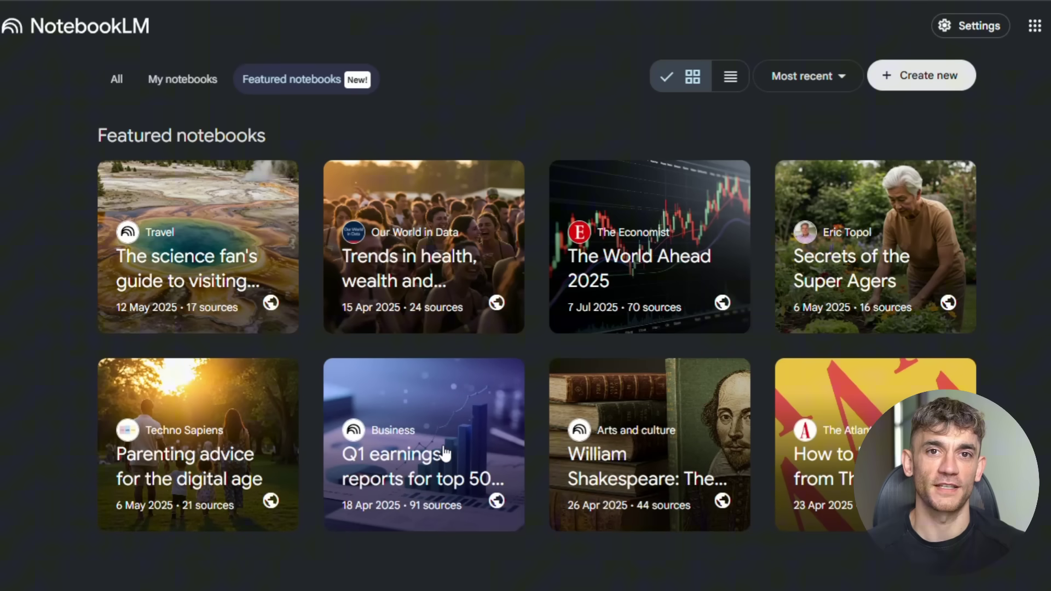
Step: Open the Q1 earnings reports for top 50 corporations notebook and load its Audio Overview
left_click(445, 454)
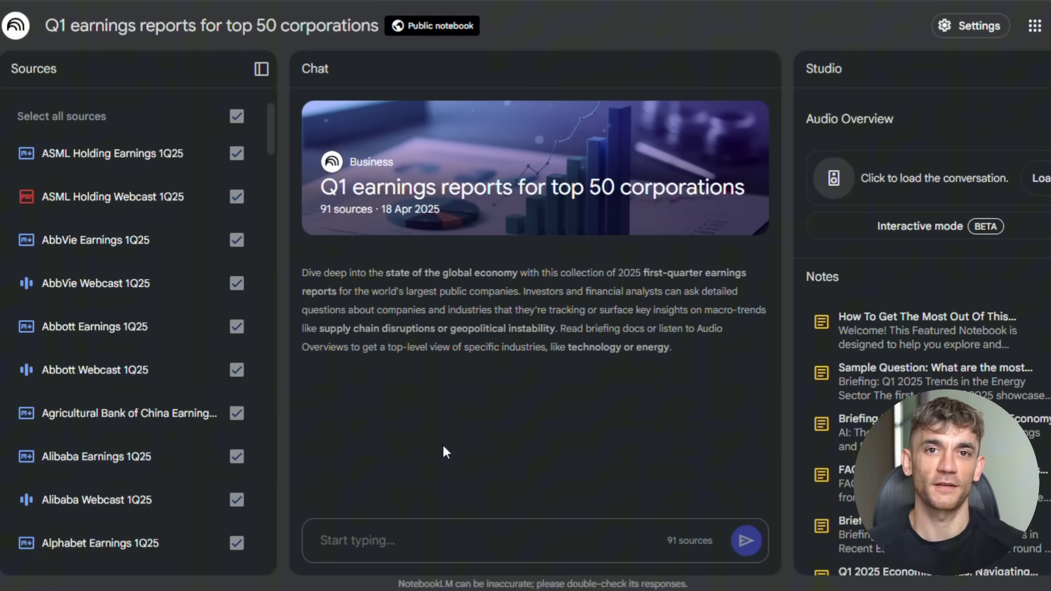
left_click(1043, 192)
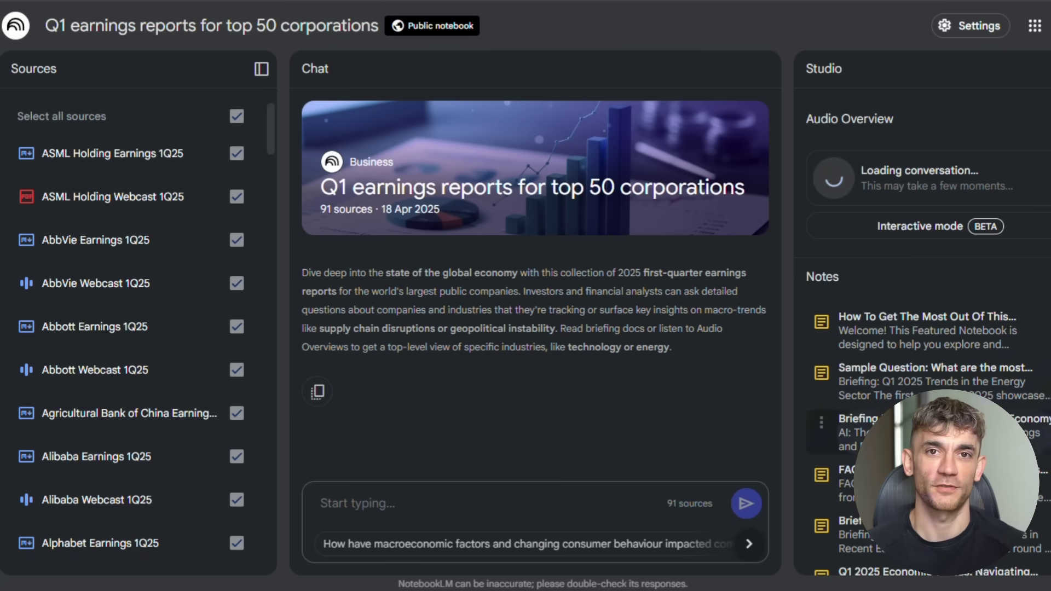
scroll(1037, 435, "down", 1)
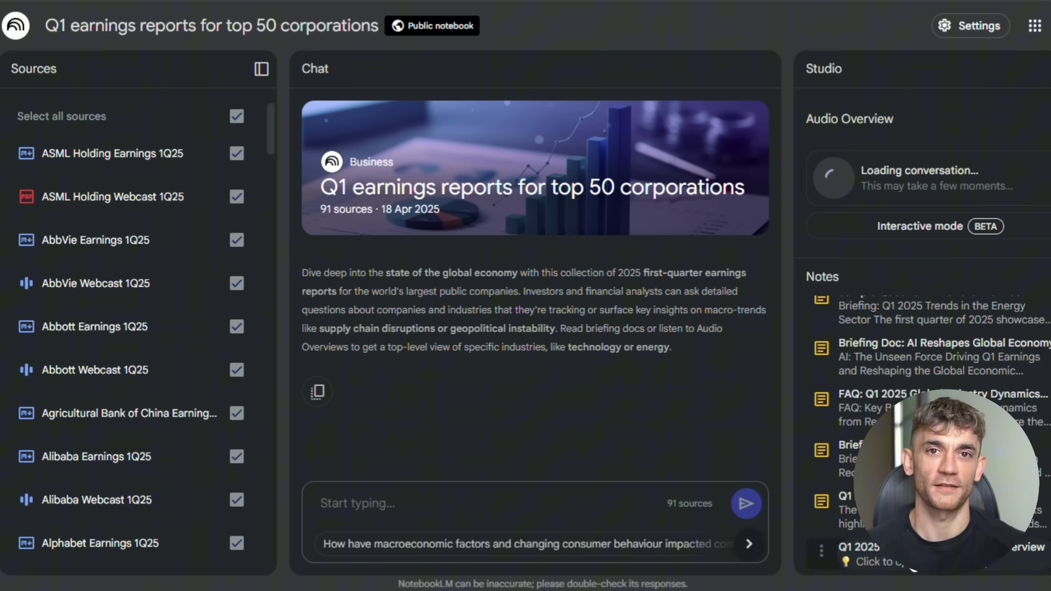
Step: Open the Q1 2025 earnings mind map and expand the L'Oréal, JPMorgan Chase, Coca-Cola and Apple branches
left_click(860, 554)
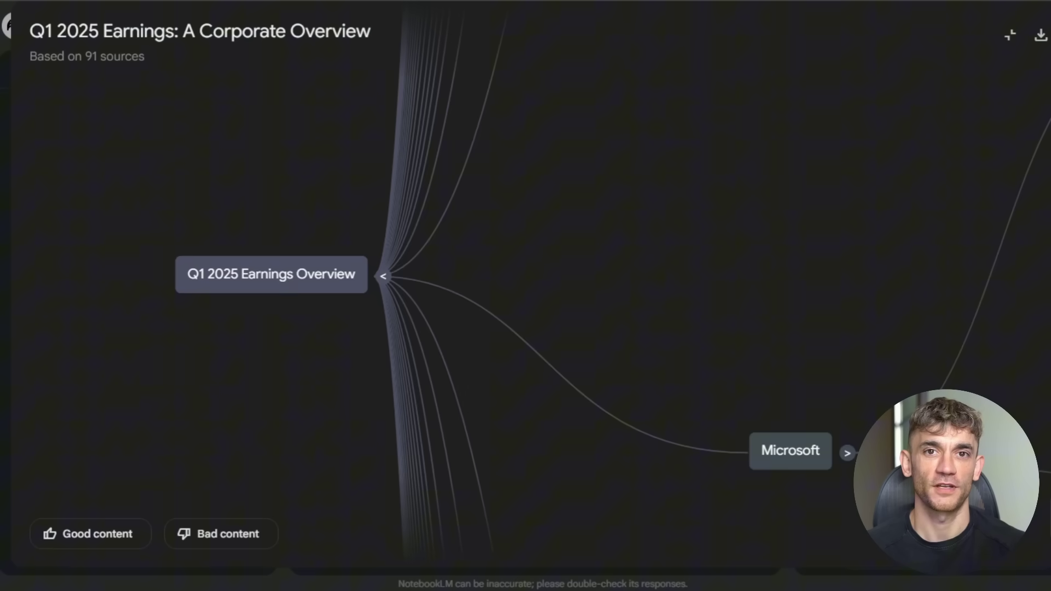
scroll(758, 345, "down", 5)
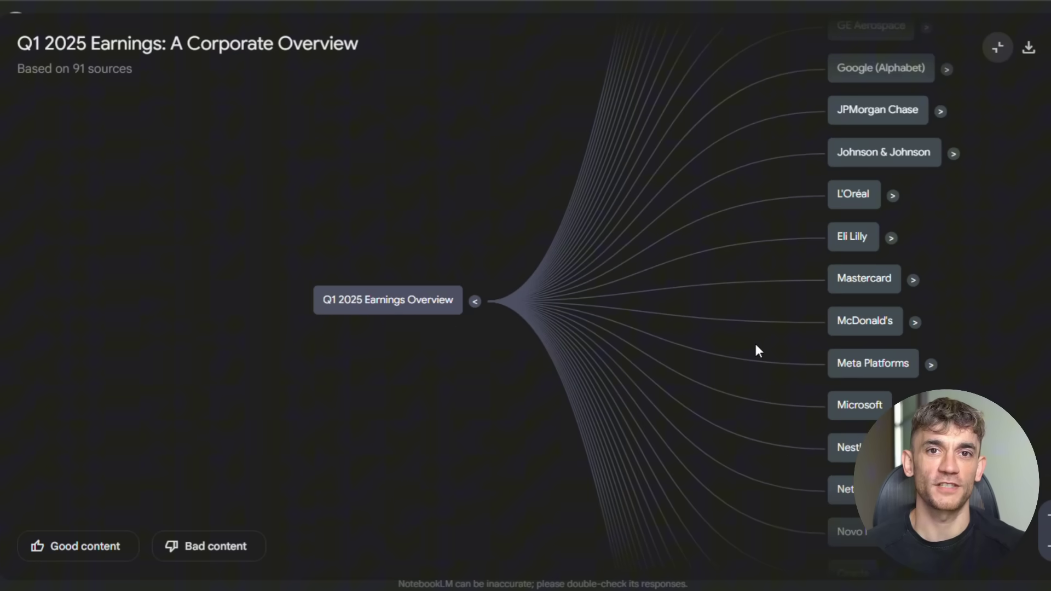
scroll(755, 348, "up", 3)
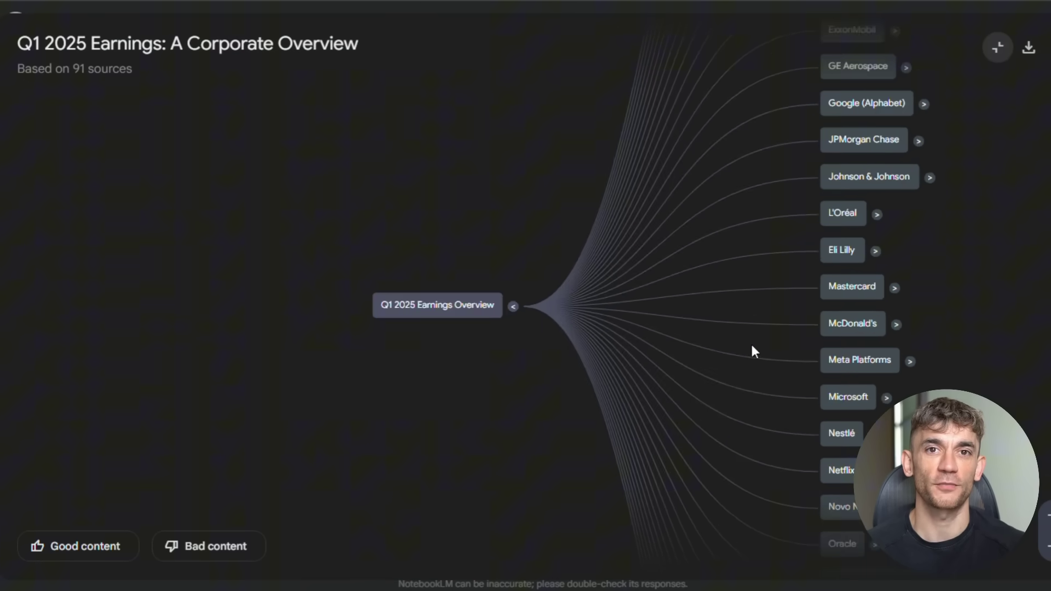
left_click_drag(937, 307, 697, 320)
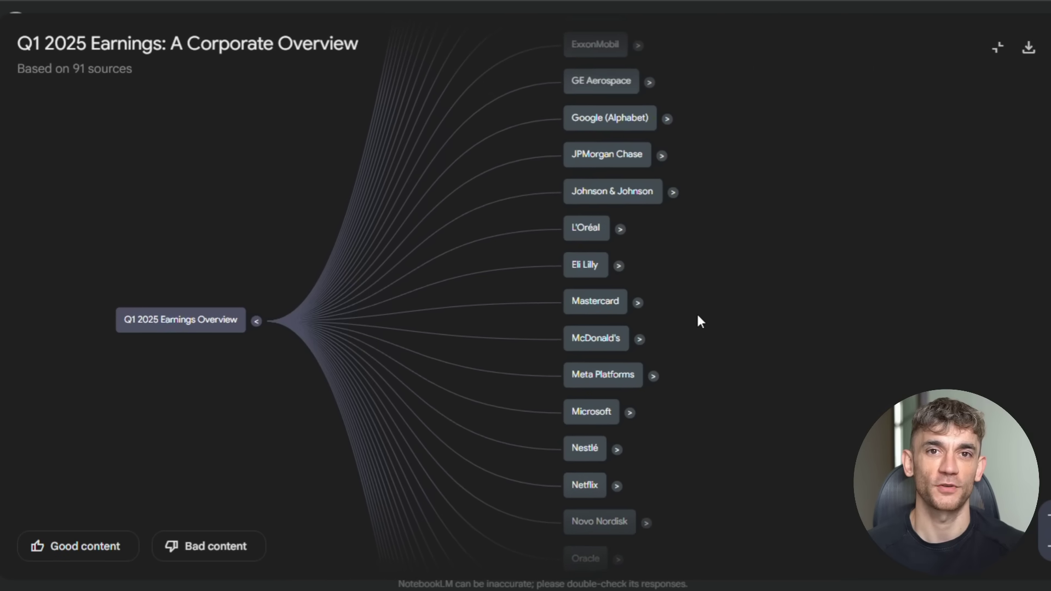
left_click(605, 230)
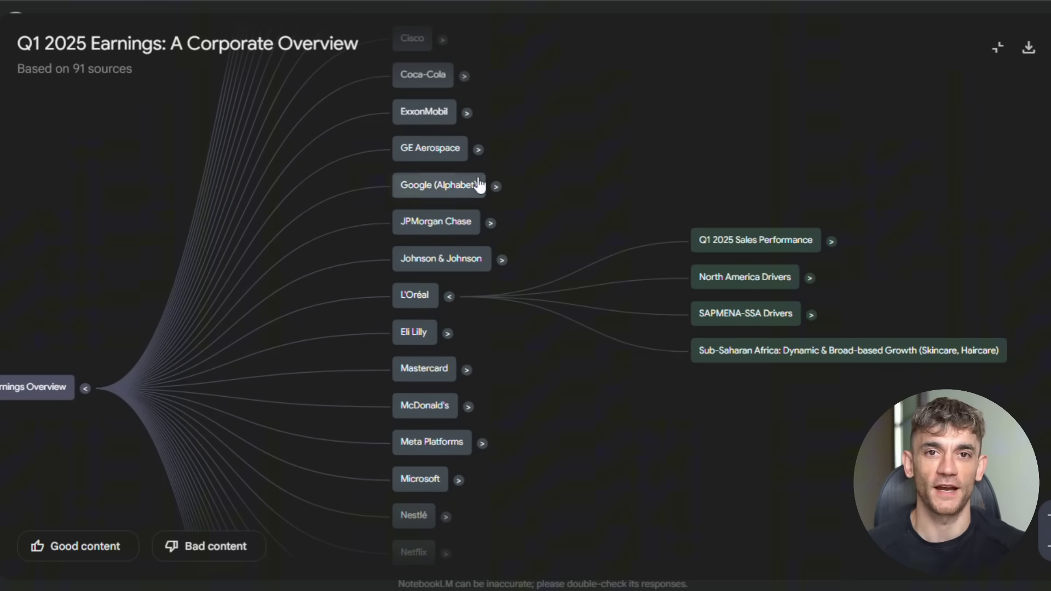
left_click(491, 224)
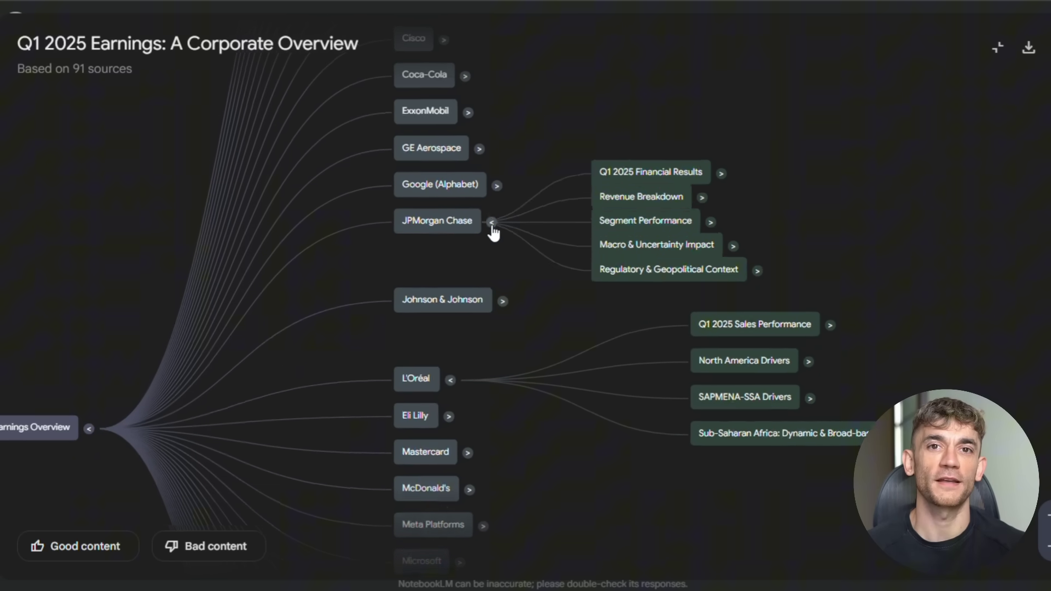
left_click(462, 149)
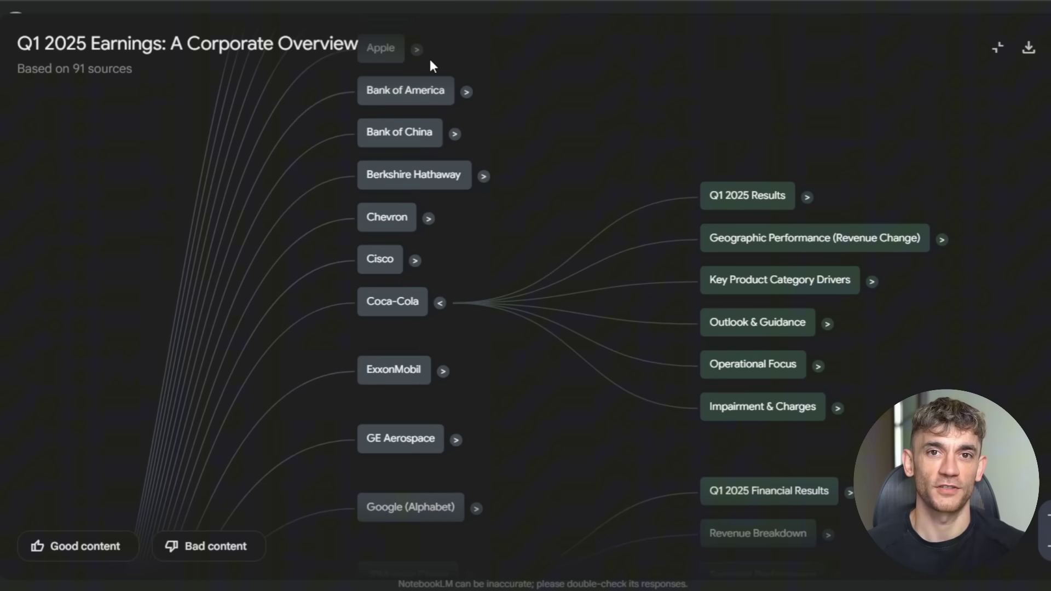
left_click(416, 50)
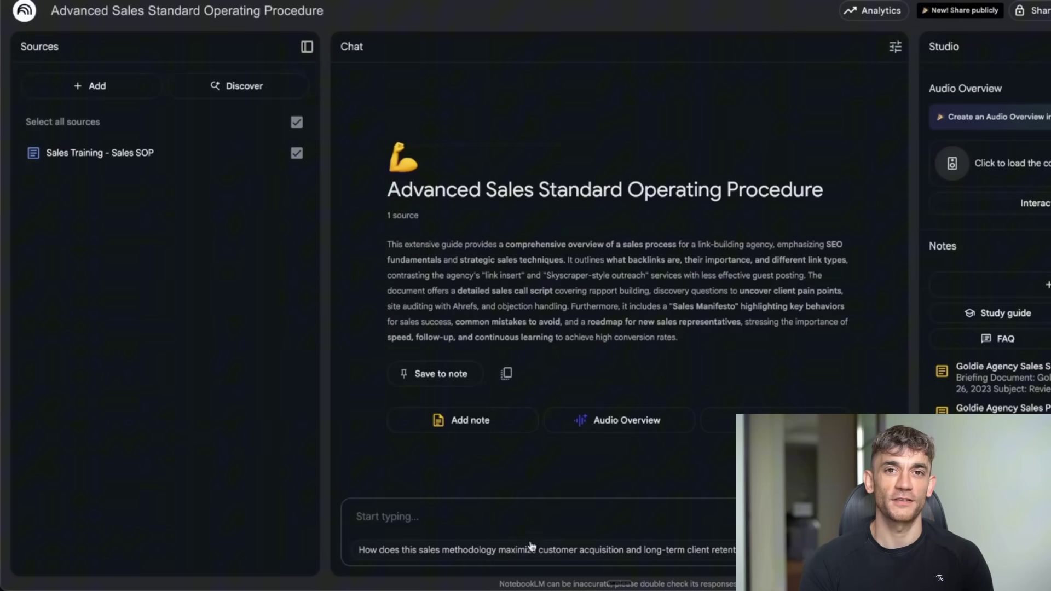
Step: Load the sales SOP notebook's Audio Overview and start it playing
left_click(952, 162)
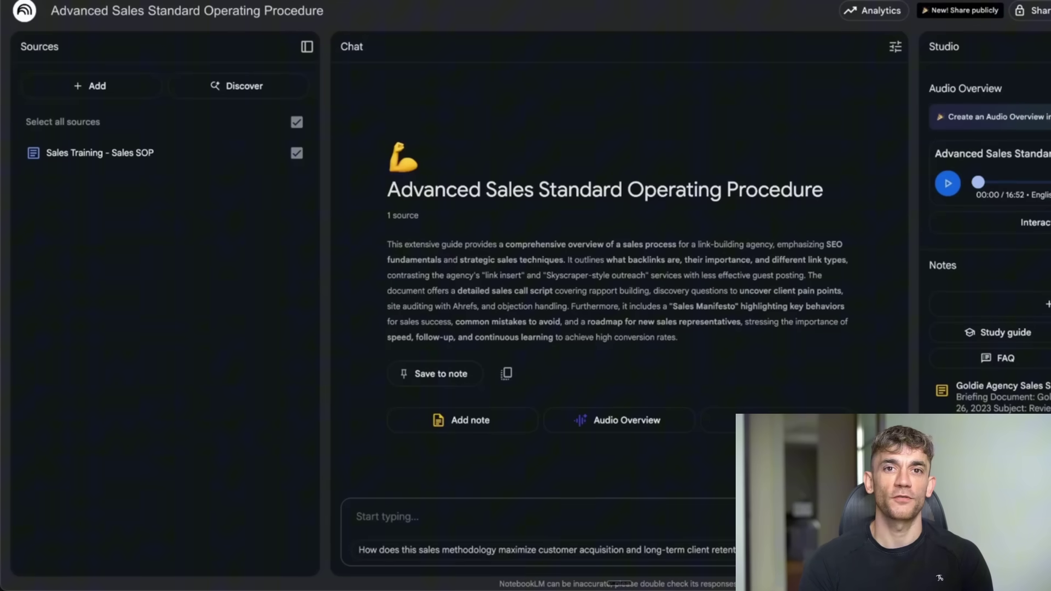
left_click(948, 183)
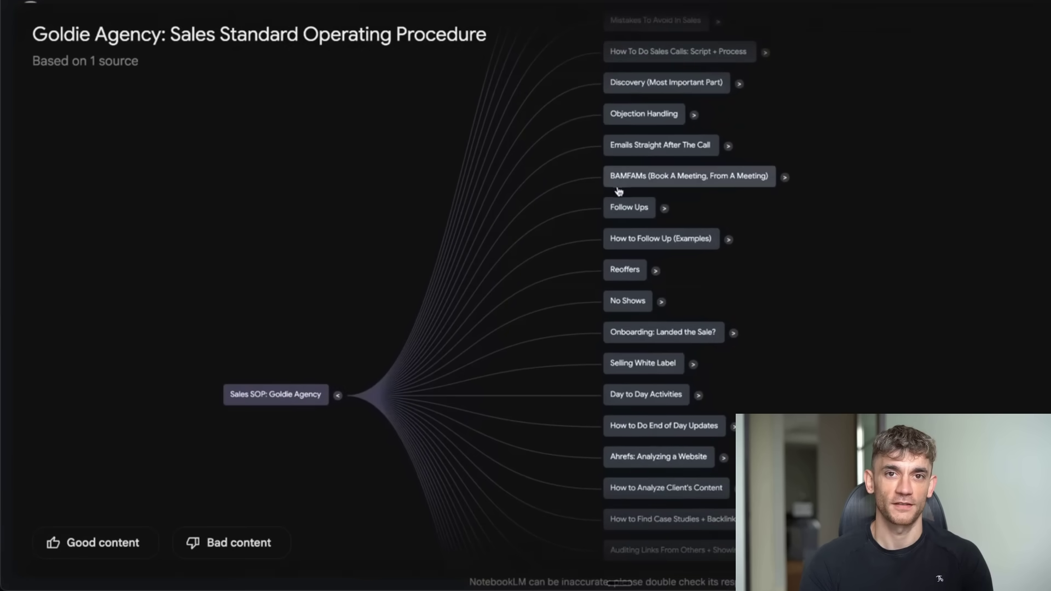
Step: Scroll the Goldie Agency sales mind map and ask chat about 'Why You Should Listen MORE Than You Talk'
scroll(881, 301, "down", 3)
scroll(905, 285, "up", 5)
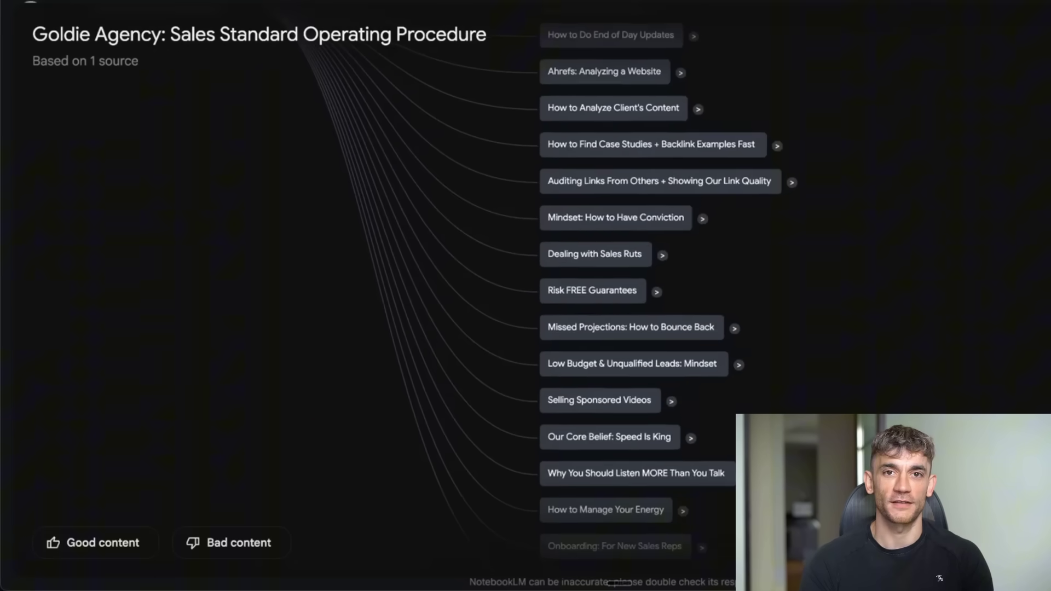
scroll(931, 340, "down", 5)
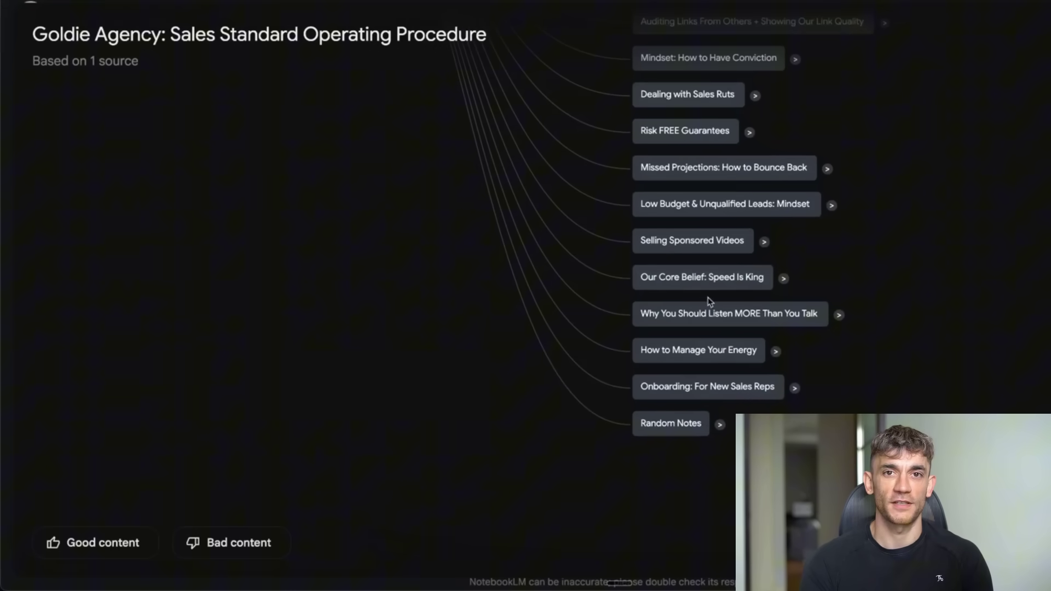
left_click(788, 322)
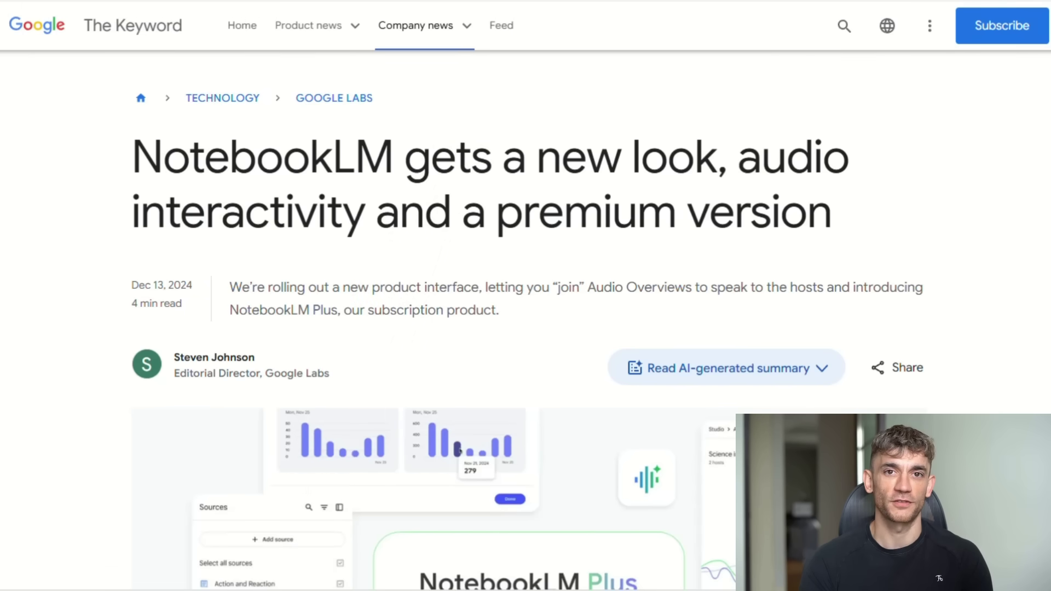
Step: Scroll the Keyword article down to the 'Manage and generate content in a new, intuitive way' section
scroll(1037, 291, "down", 8)
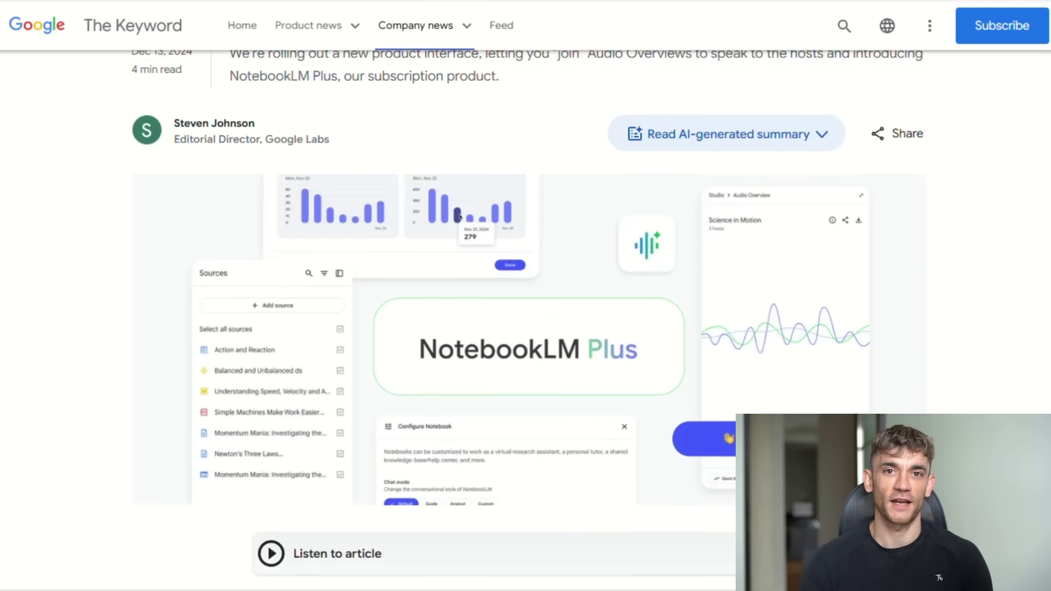
scroll(1037, 291, "down", 2)
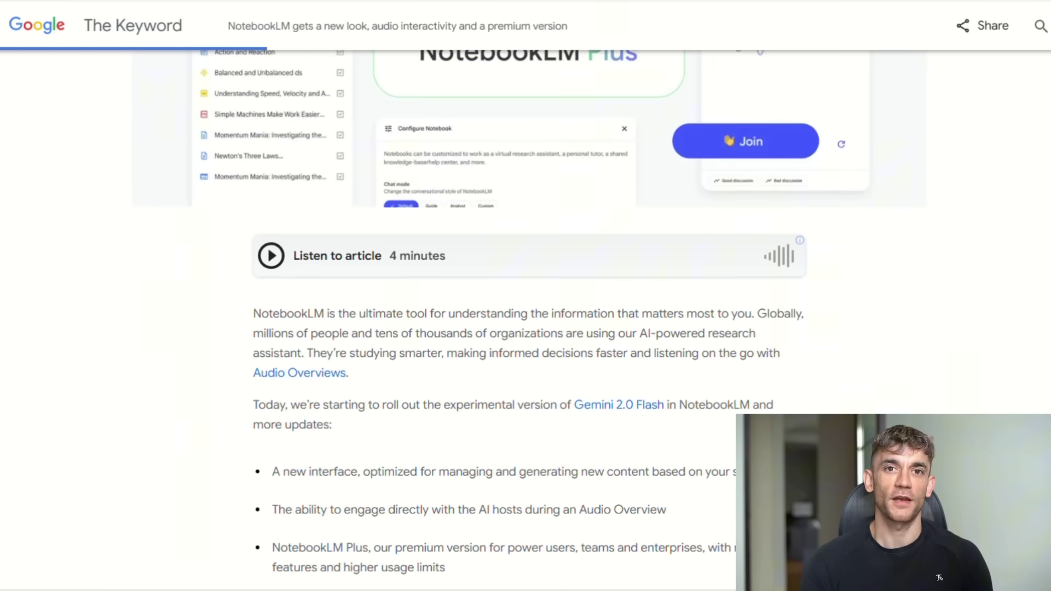
scroll(526, 321, "down", 3)
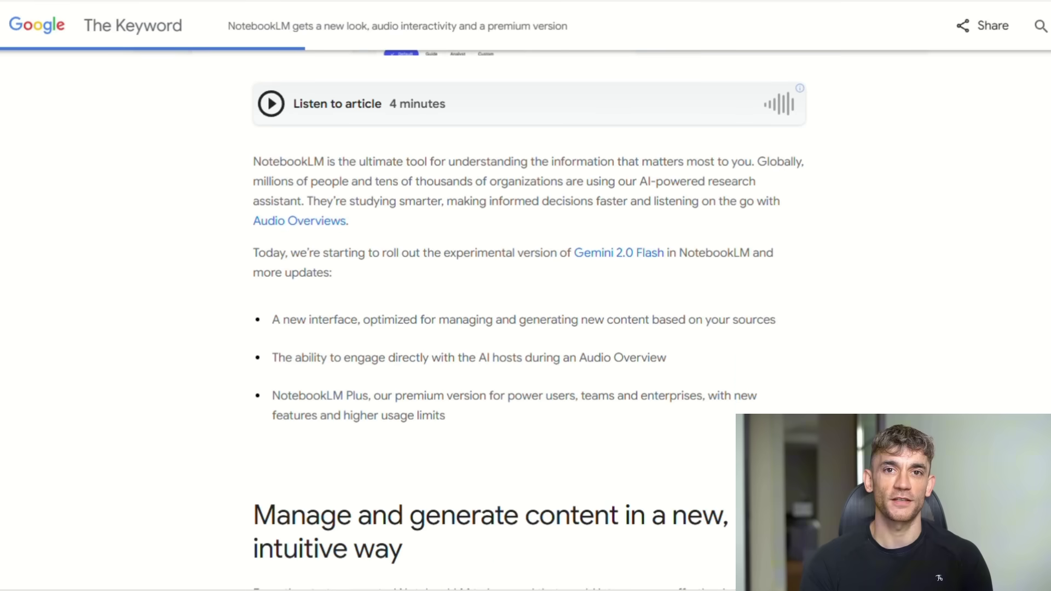
scroll(529, 316, "down", 4)
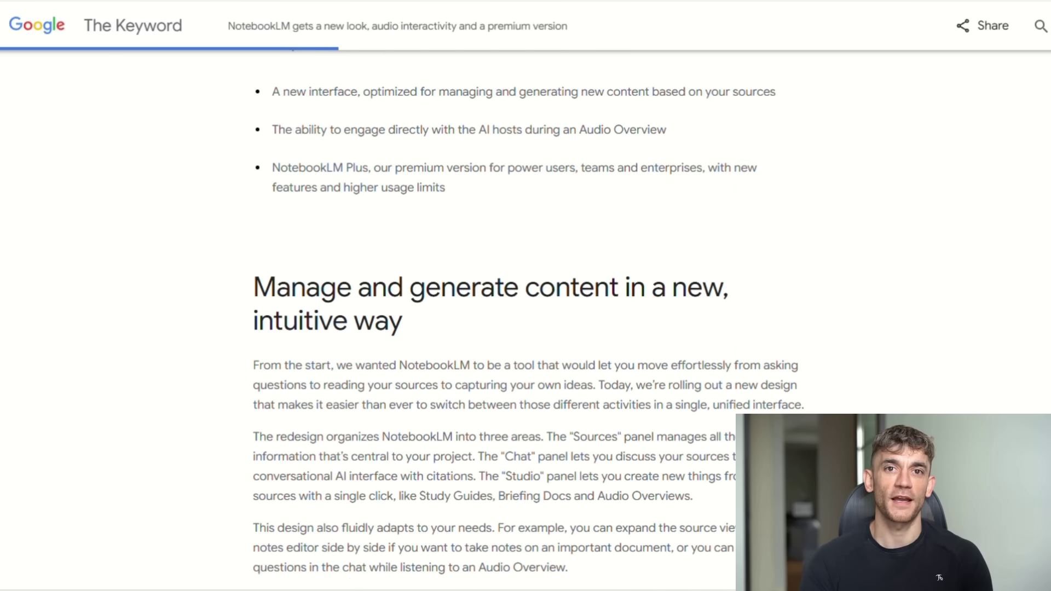
scroll(529, 318, "down", 1)
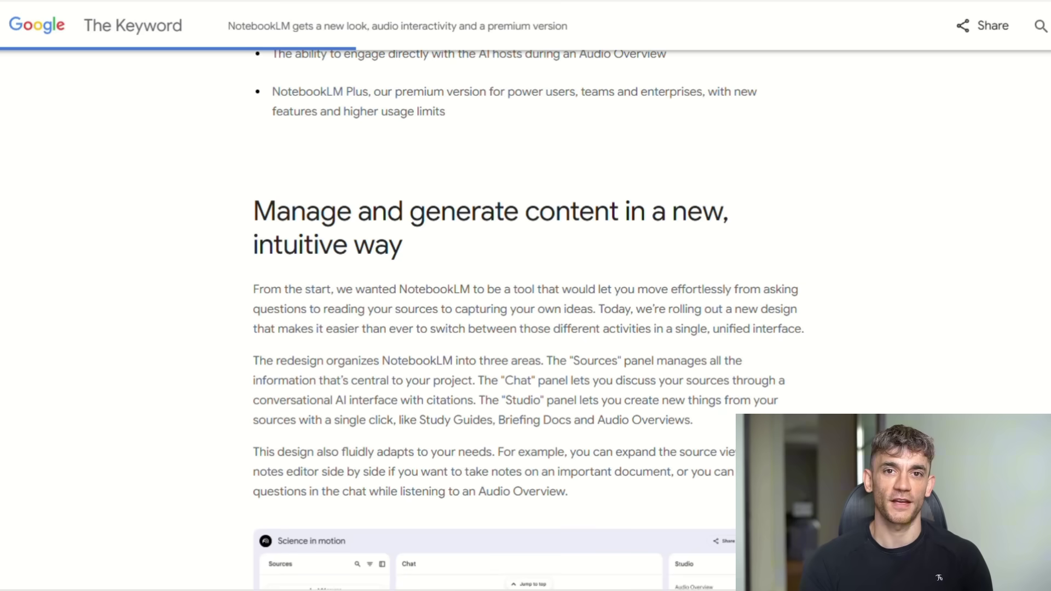
scroll(529, 318, "down", 6)
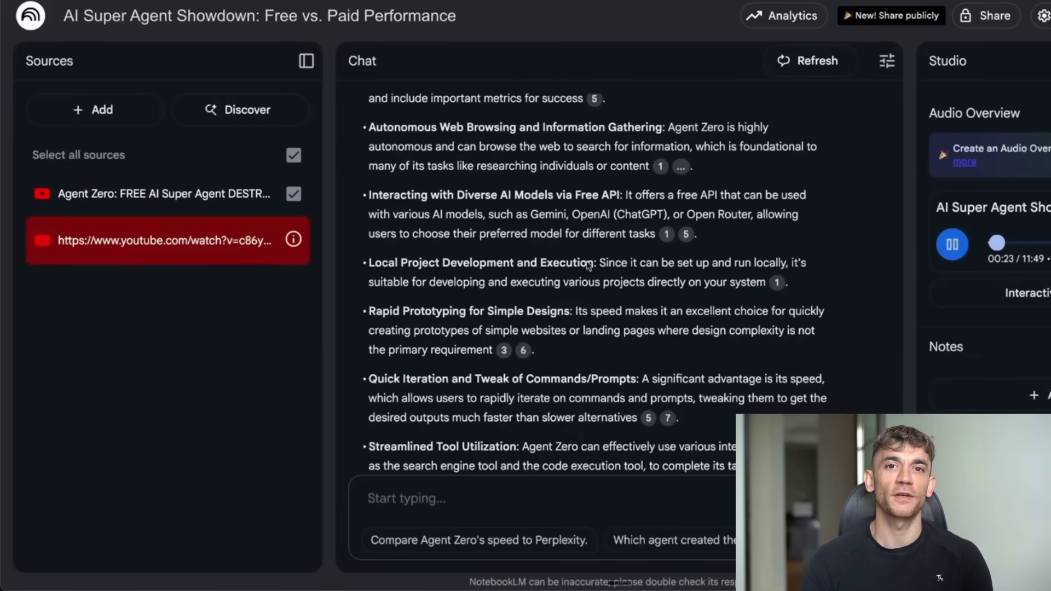
Step: Scroll the chat to the top and expand the AI Super Agent Showdown Audio Overview to show its two hosts
scroll(588, 266, "up", 15)
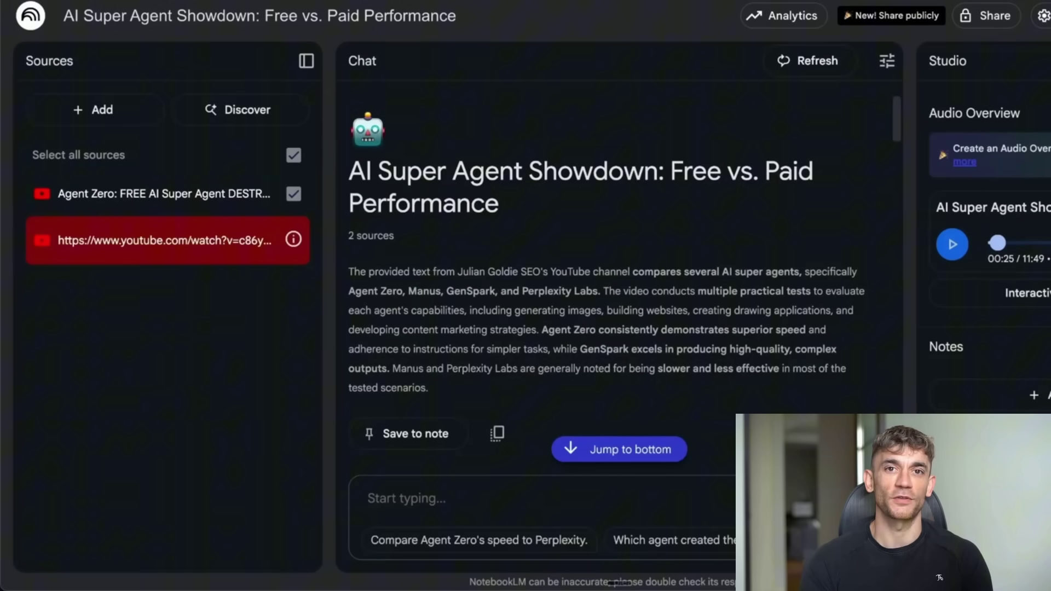
left_click(1024, 293)
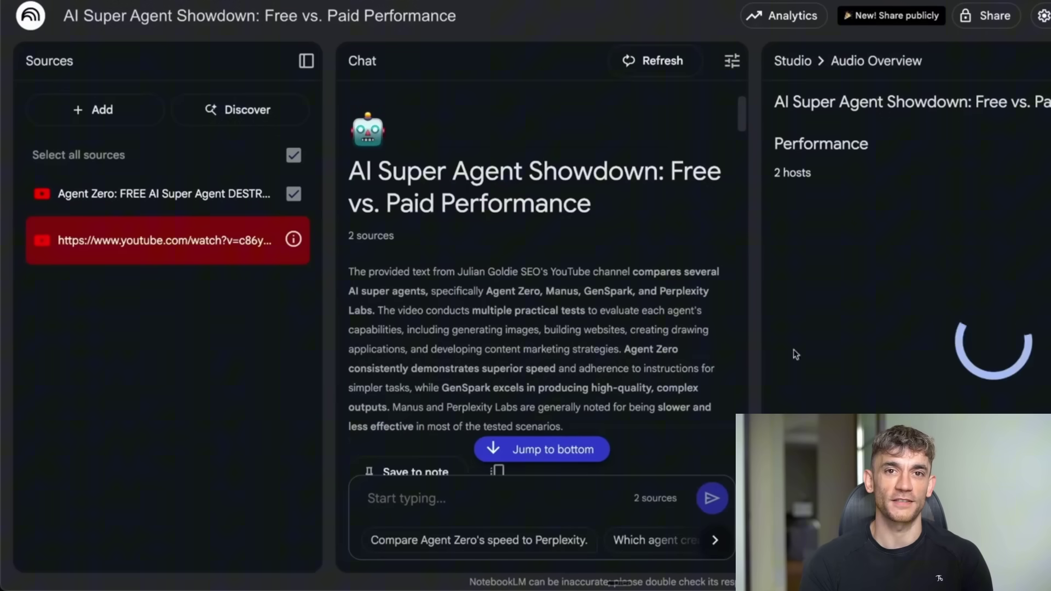
double_click(801, 174)
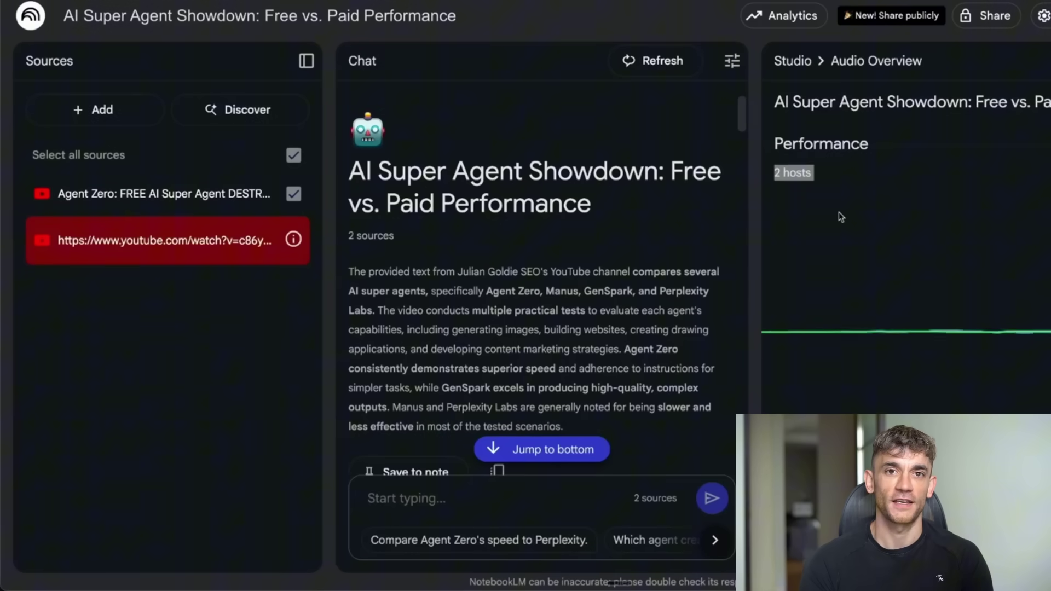
mouse_move(720, 573)
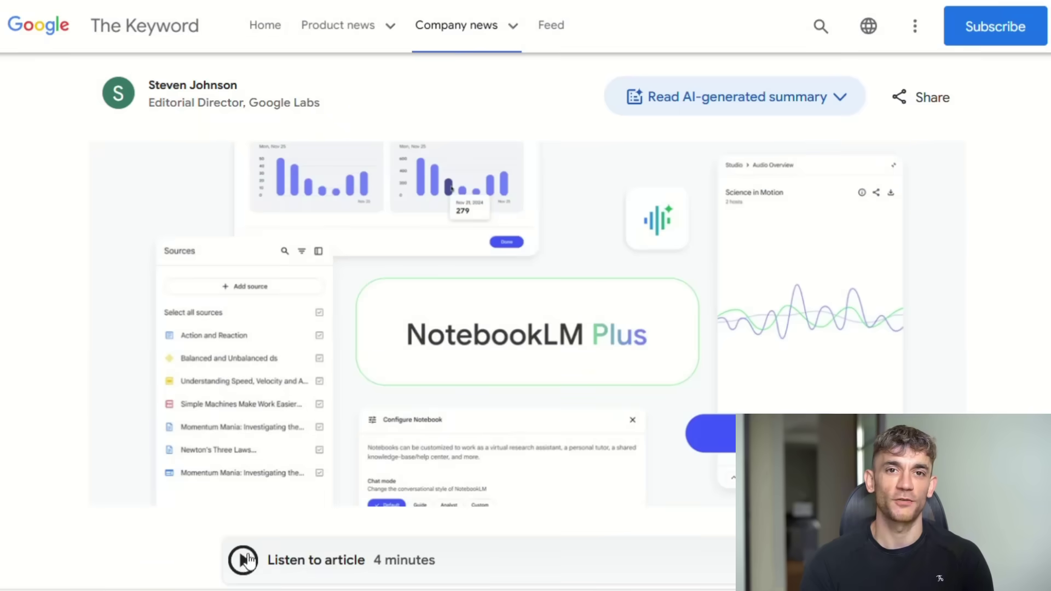
Step: Start the Keyword article's 'Listen to article' narration
left_click(242, 559)
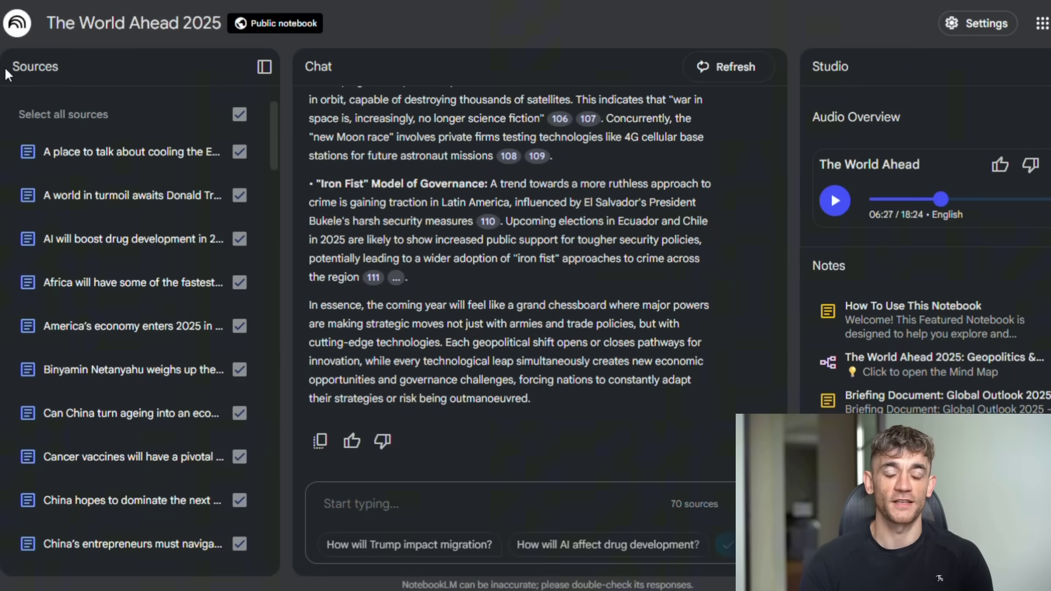
Step: Highlight the Sources, Chat and Studio panel headings in The World Ahead 2025 notebook
left_click_drag(4, 64, 65, 64)
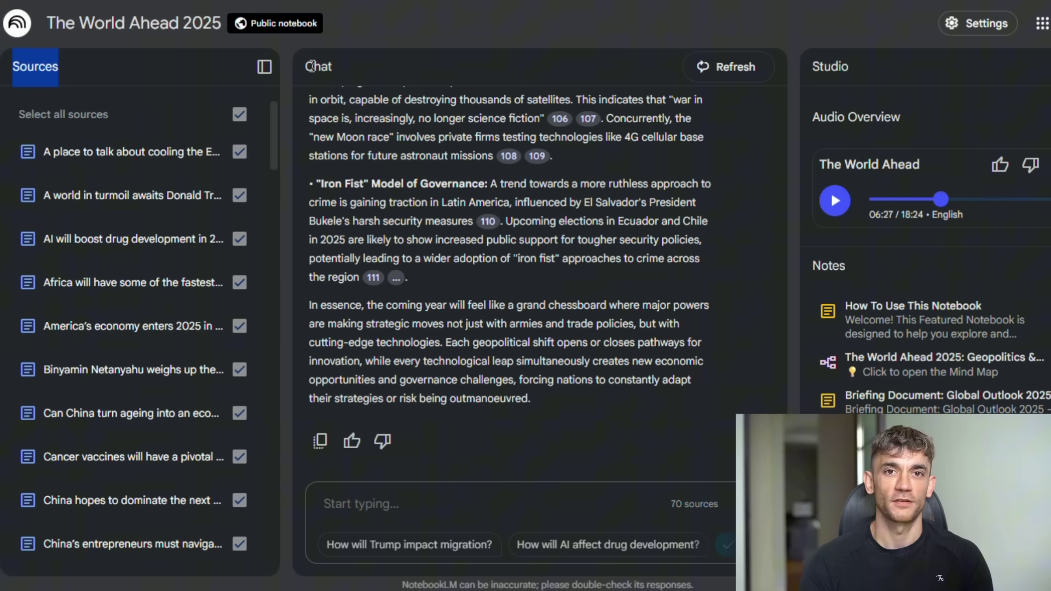
left_click_drag(295, 66, 329, 66)
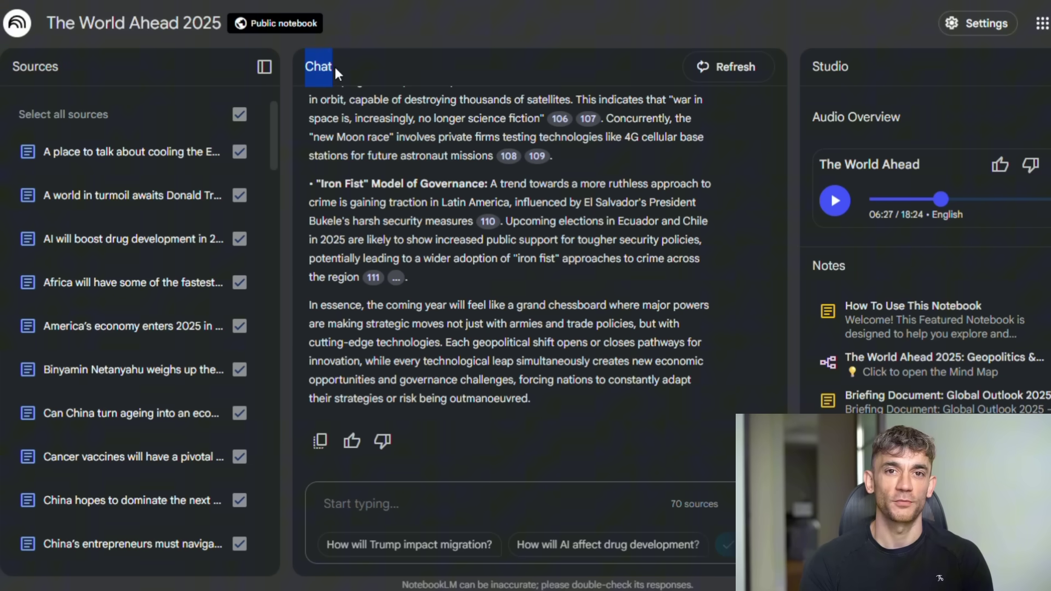
left_click_drag(813, 67, 863, 75)
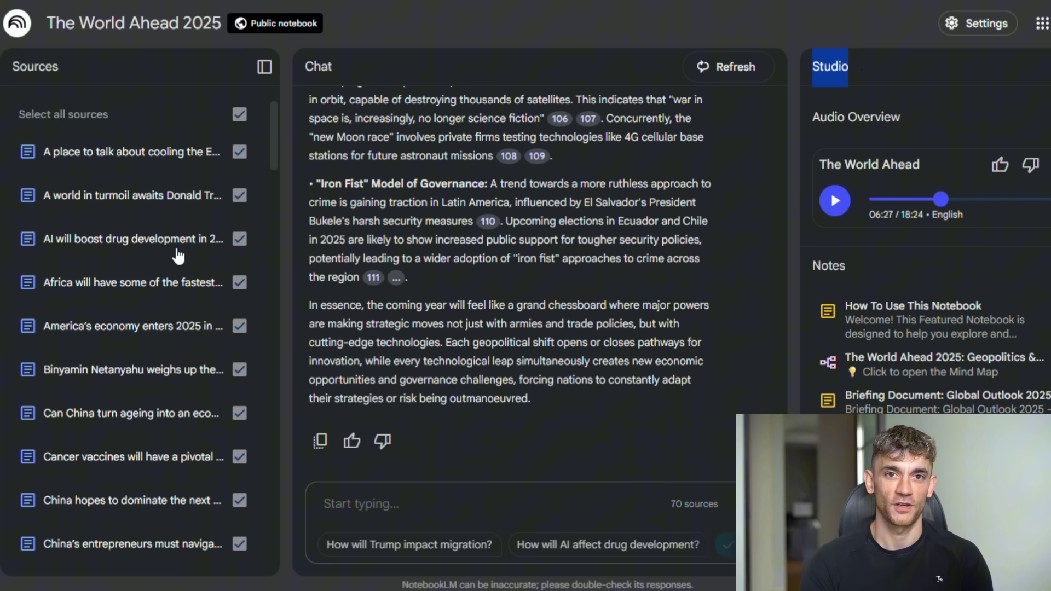
Step: Ask the suggested 'How will AI affect drug development?' question and resume the Audio Overview
scroll(148, 210, "down", 8)
scroll(150, 213, "down", 18)
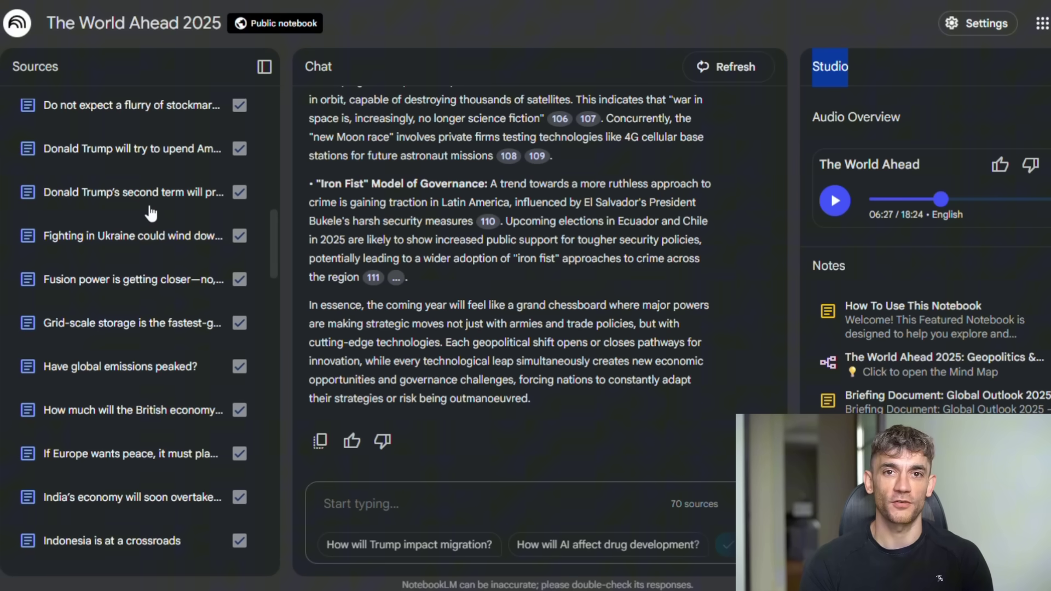
scroll(152, 212, "down", 20)
scroll(151, 213, "down", 3)
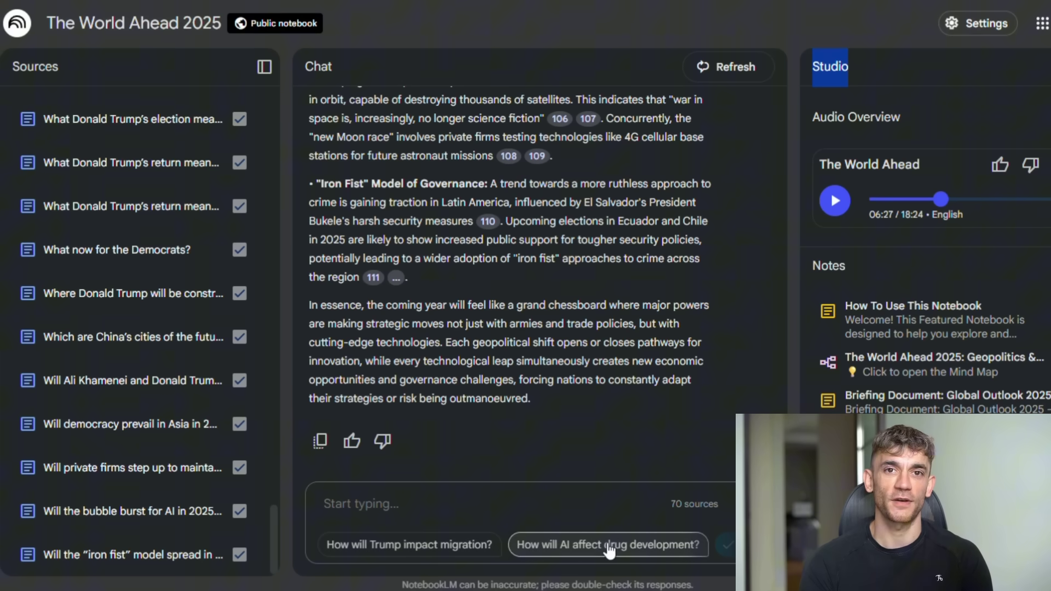
left_click(588, 546)
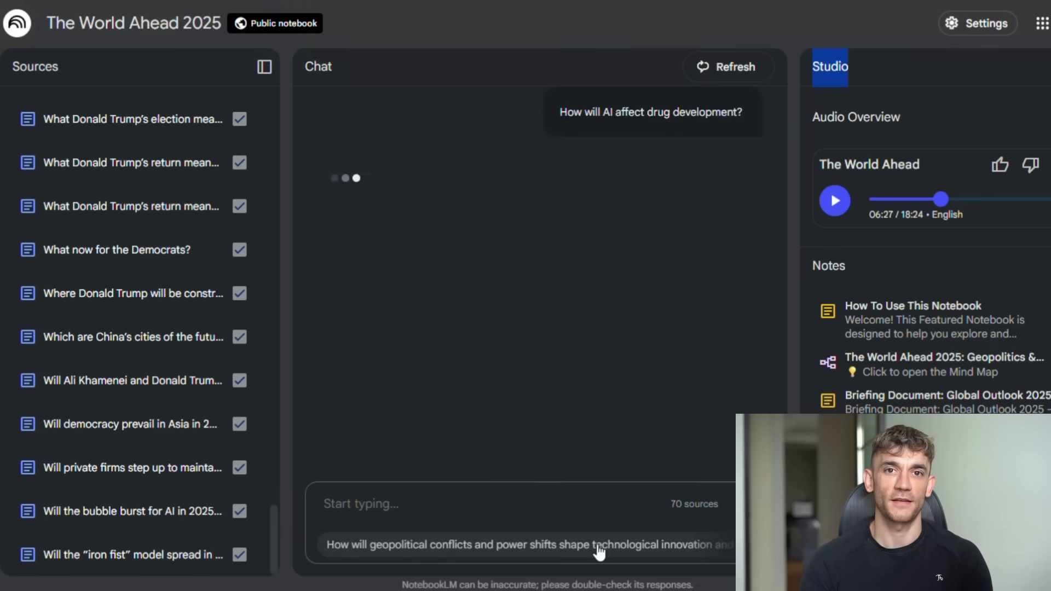
left_click(836, 212)
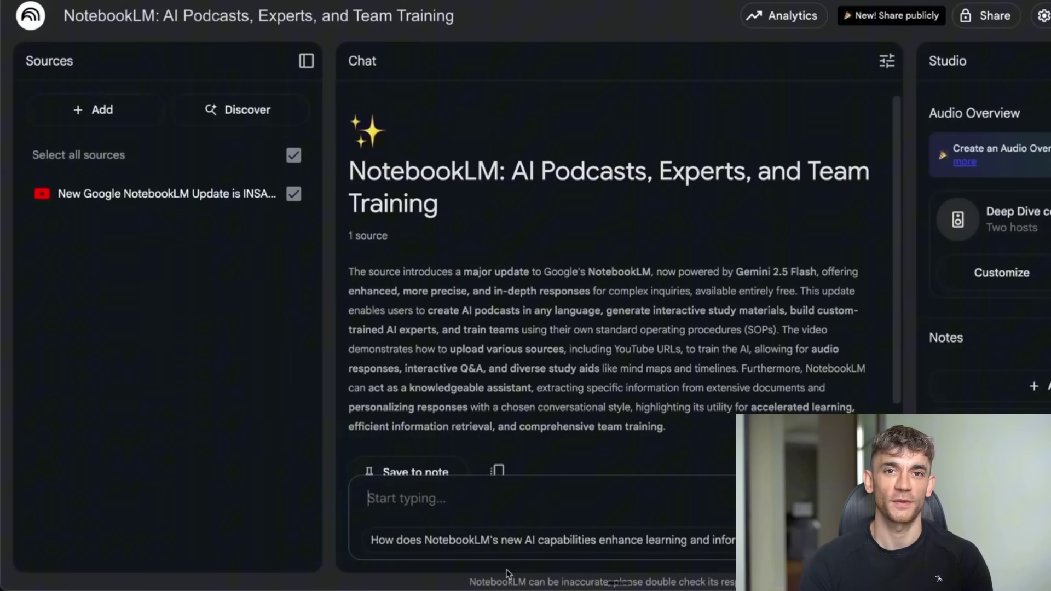
Step: Send the chat a request for 15 marketing use cases and highlight the sent question and style heading
type("give me 15 use cases of notebook ")
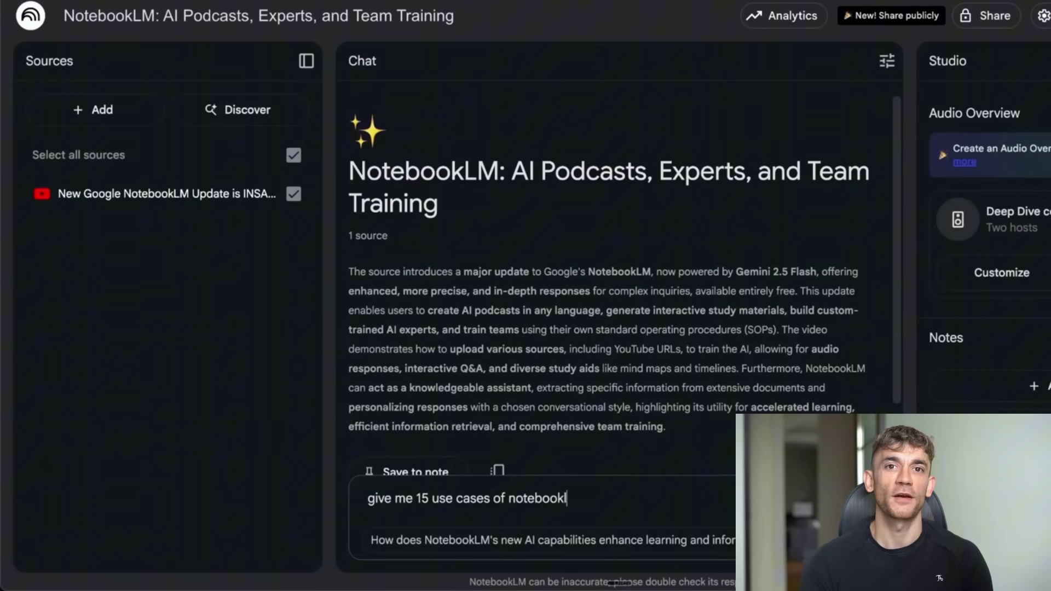
type("m for my AI Profit Boardroom")
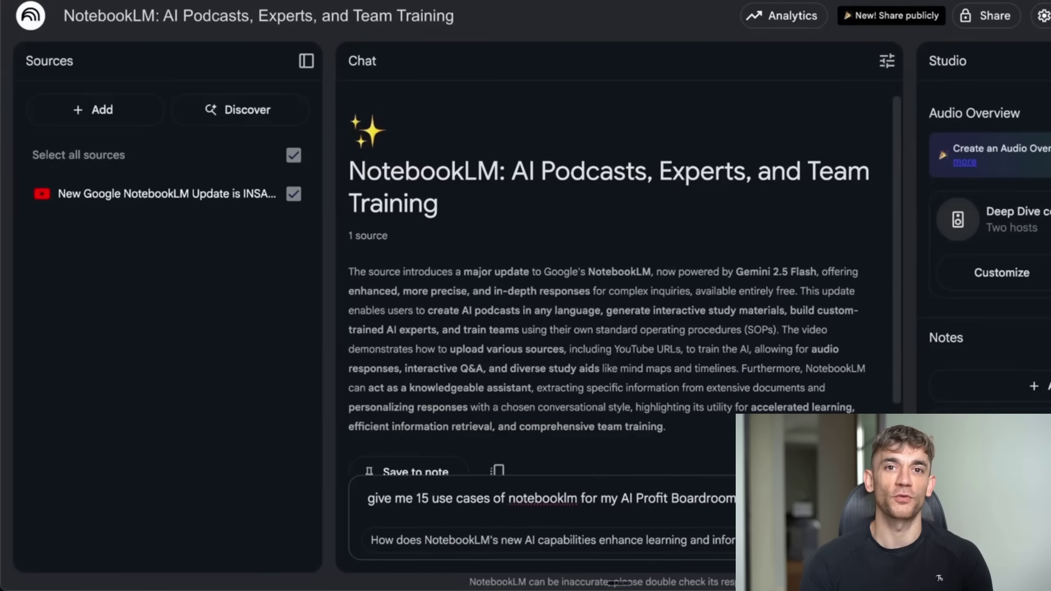
type(" community")
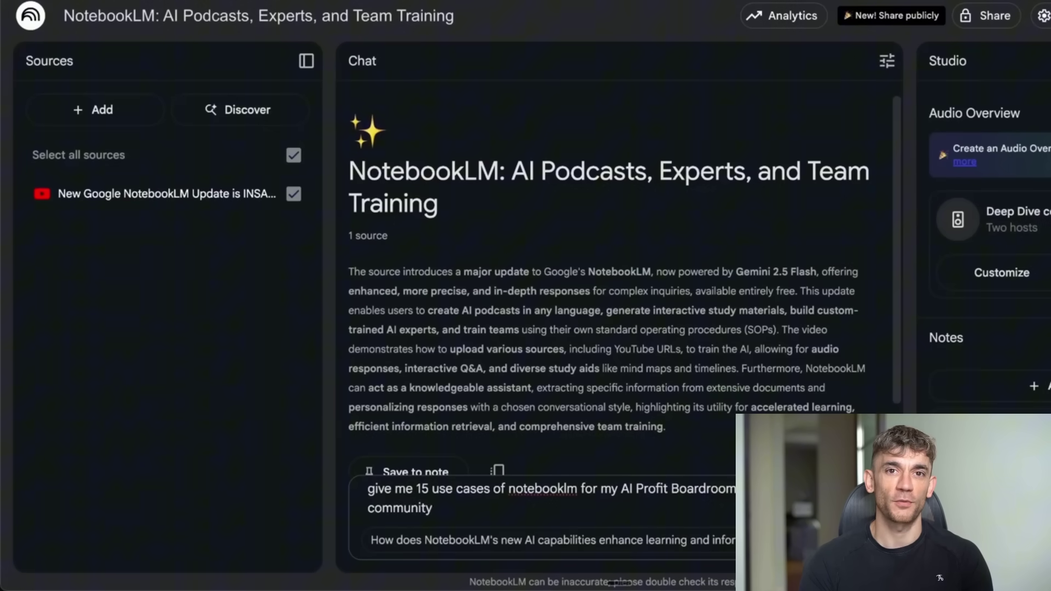
type("marketing")
key("Return")
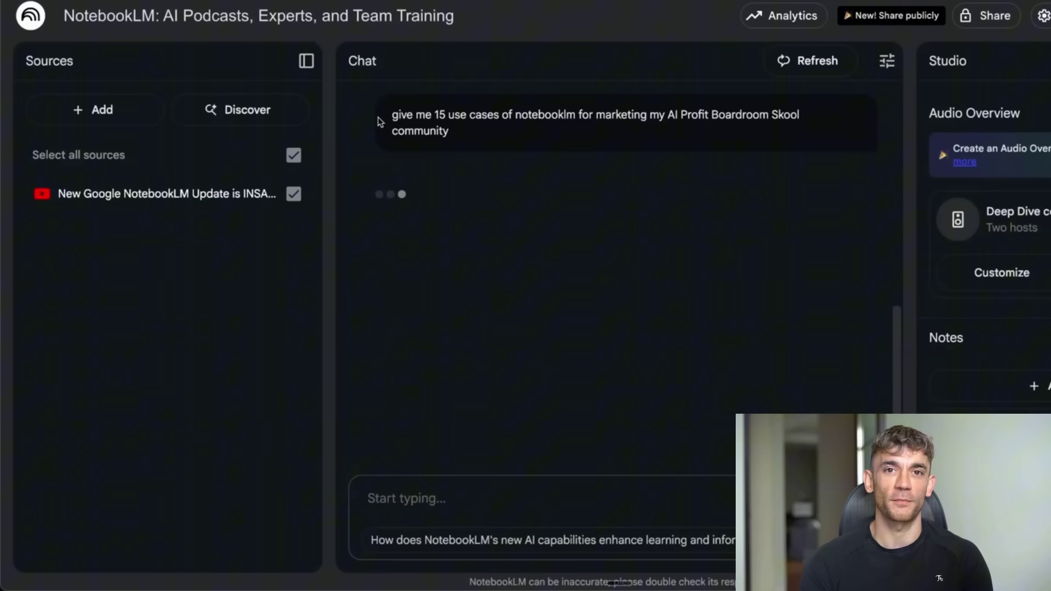
left_click_drag(385, 114, 517, 132)
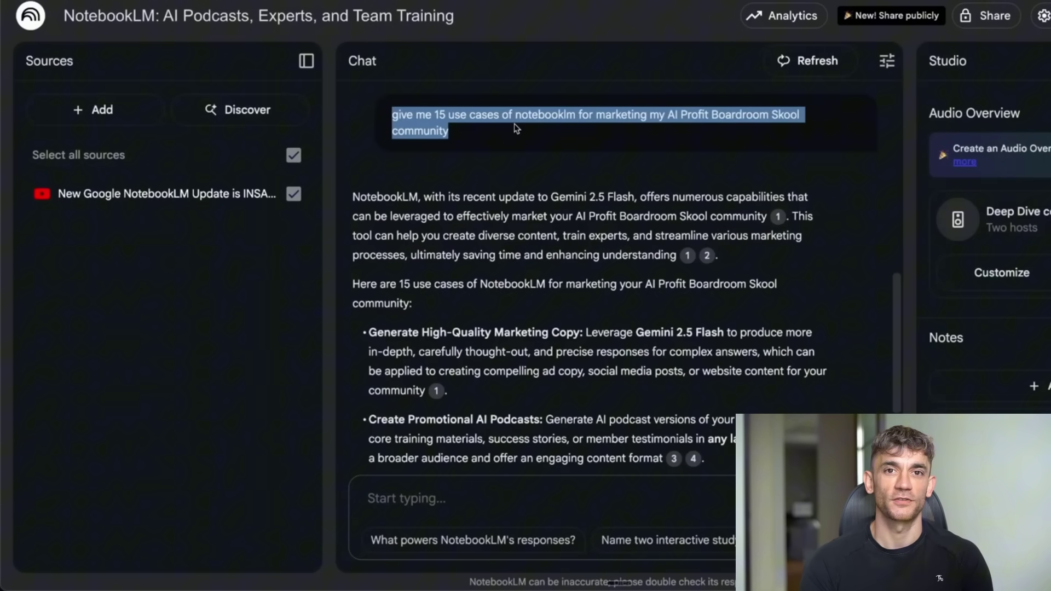
left_click_drag(261, 104, 385, 105)
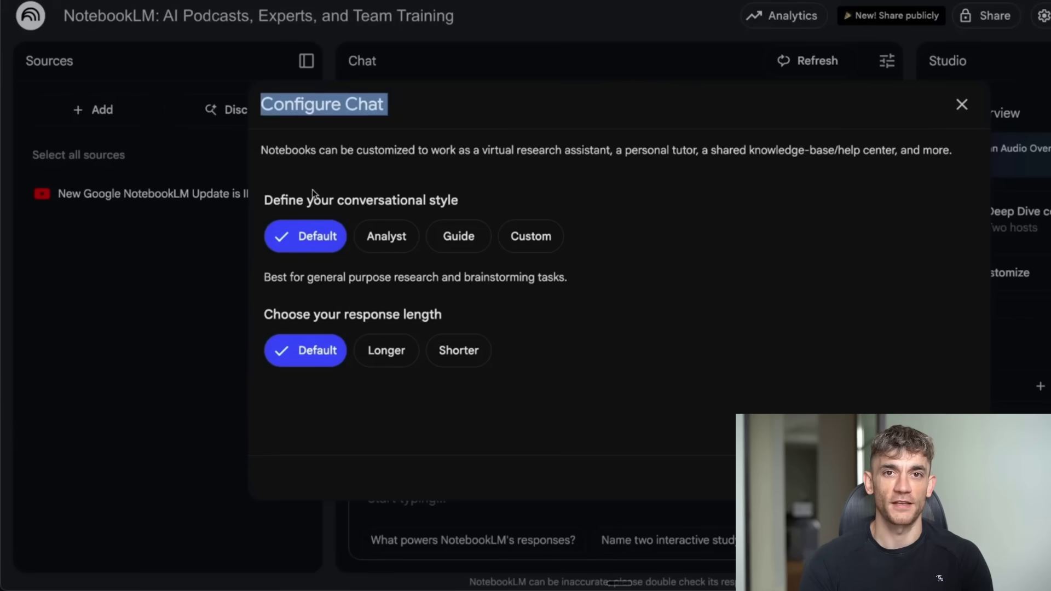
left_click_drag(264, 201, 506, 204)
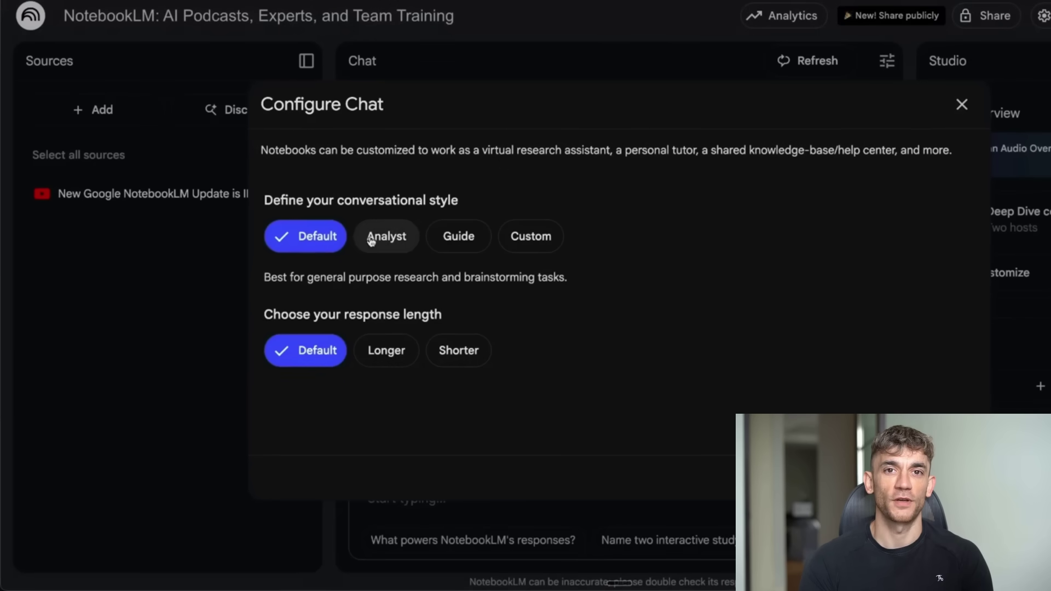
Step: Switch the chat style through Analyst and Guide to Custom, then click into the custom-instructions box
left_click(383, 237)
left_click(483, 239)
left_click(558, 238)
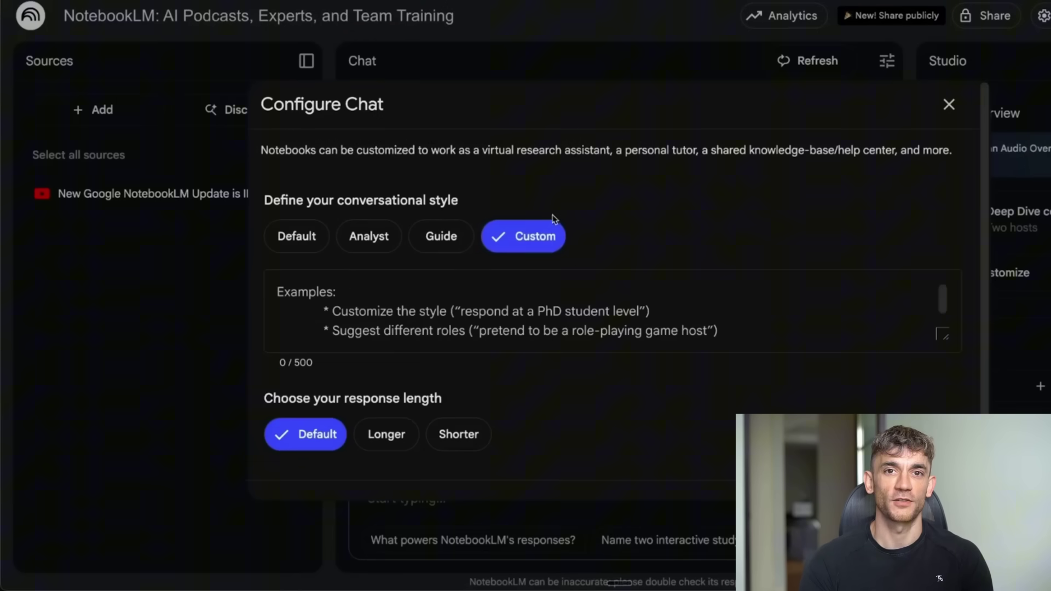
left_click(445, 345)
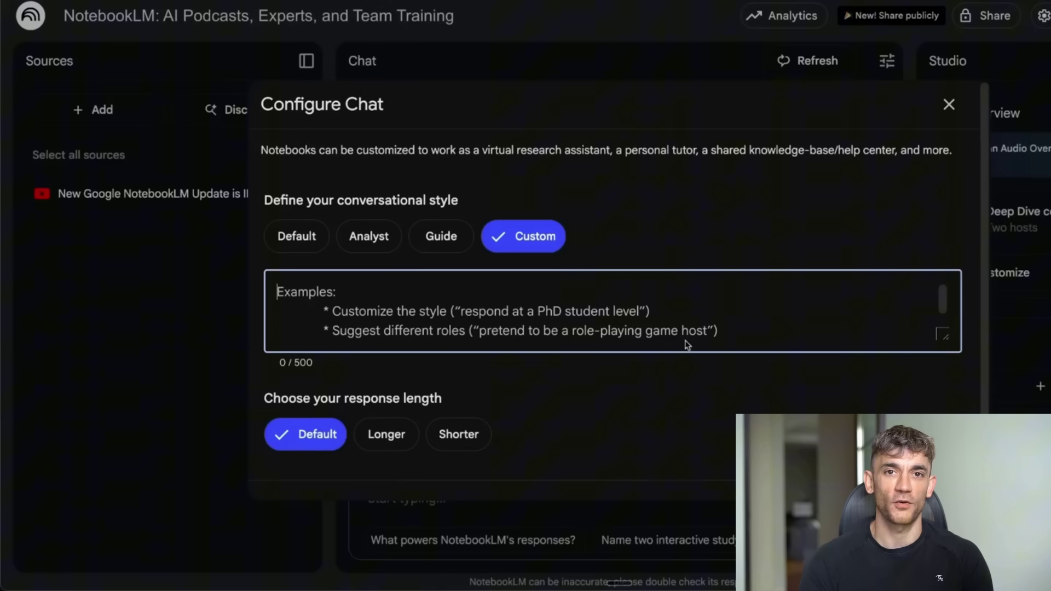
scroll(386, 434, "down", 1)
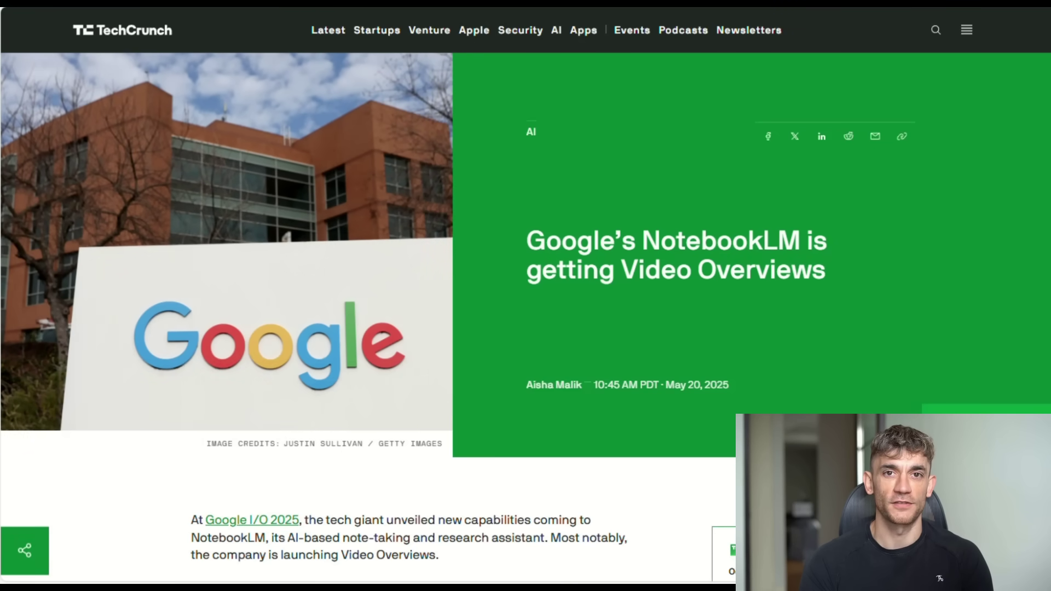
Step: Scroll the TechCrunch Video Overviews article down to the Customize Audio Overview screenshot
scroll(526, 317, "down", 3)
scroll(526, 317, "down", 4)
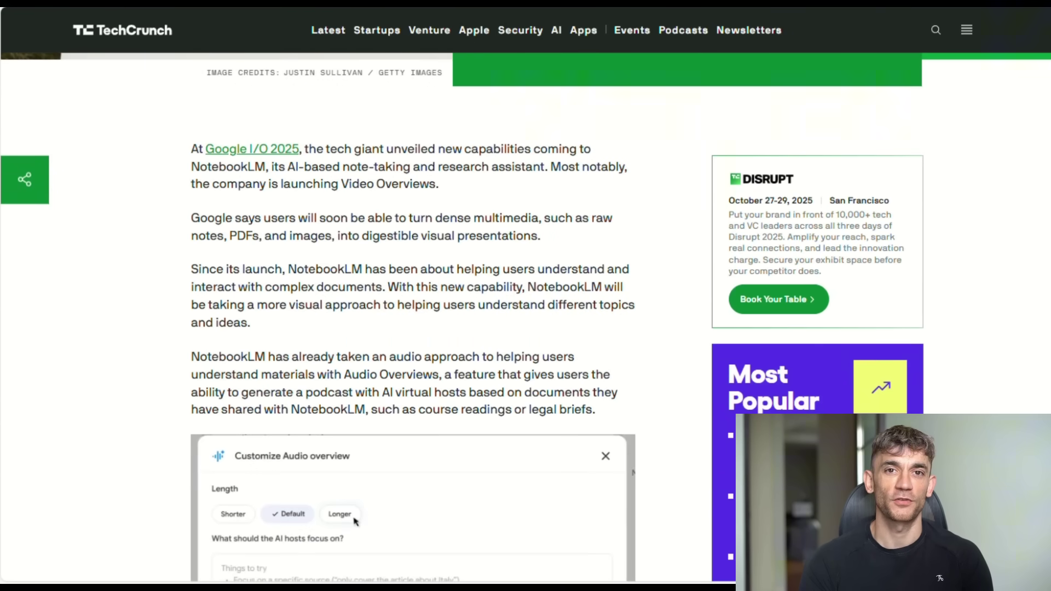
scroll(526, 317, "down", 2)
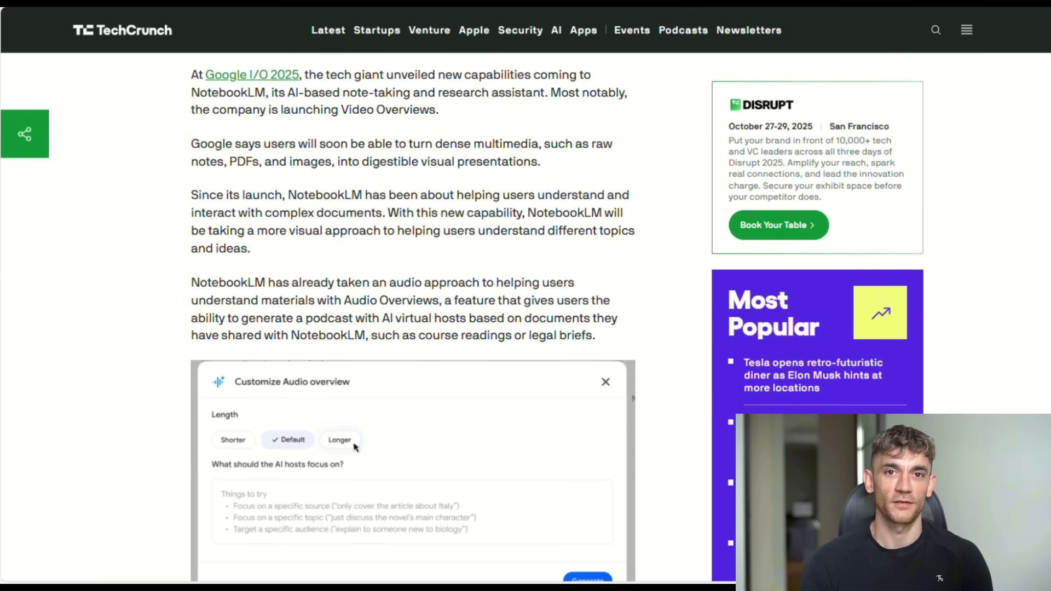
scroll(526, 318, "down", 2)
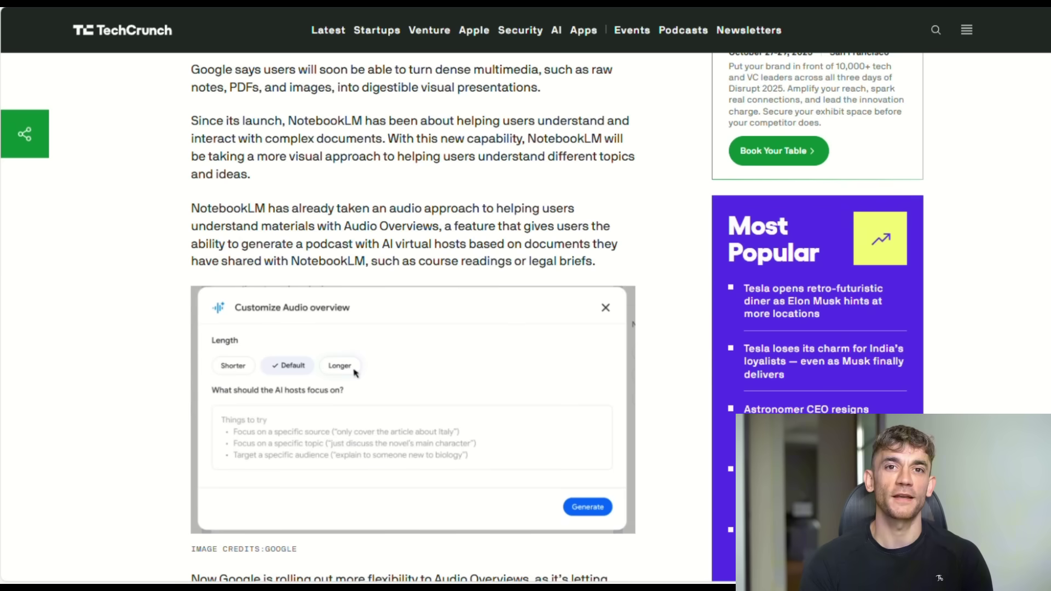
scroll(526, 318, "down", 6)
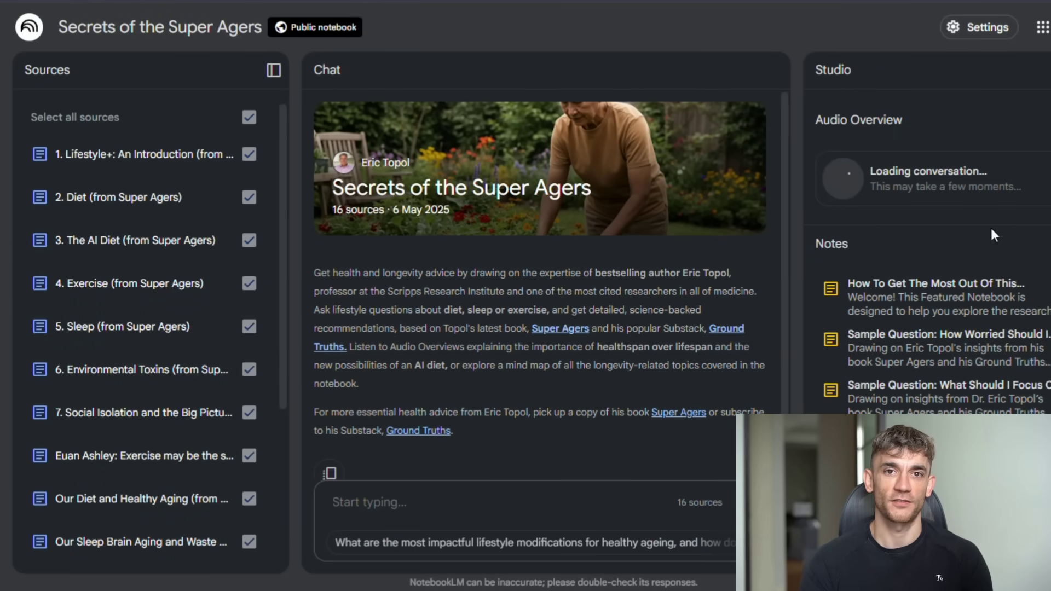
Step: Ask the Super Agers notebook's suggested question on biomarkers and emerging technologies, then open its settings
scroll(543, 426, "down", 1)
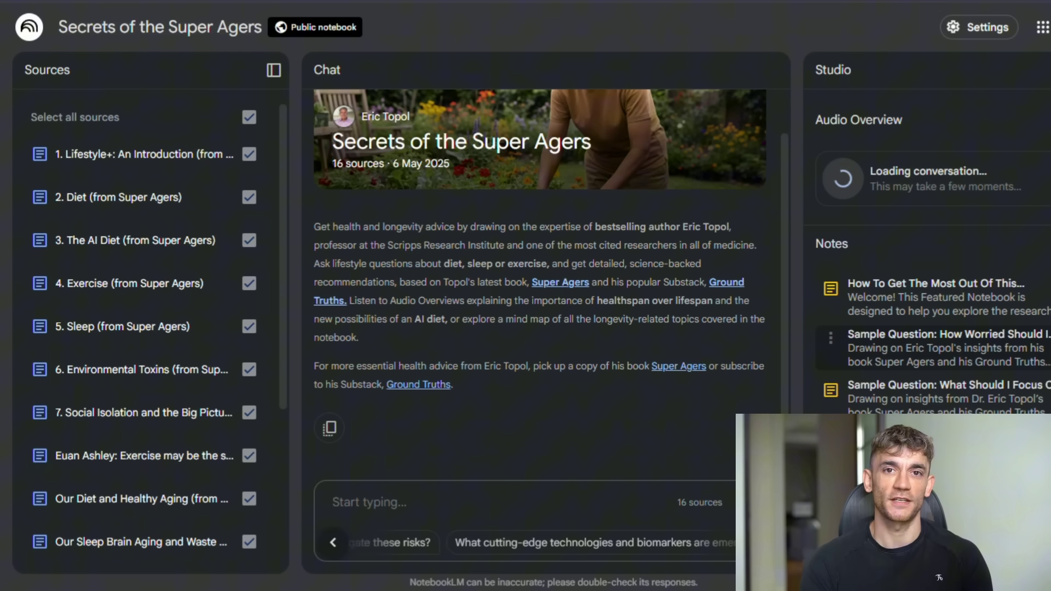
left_click(657, 547)
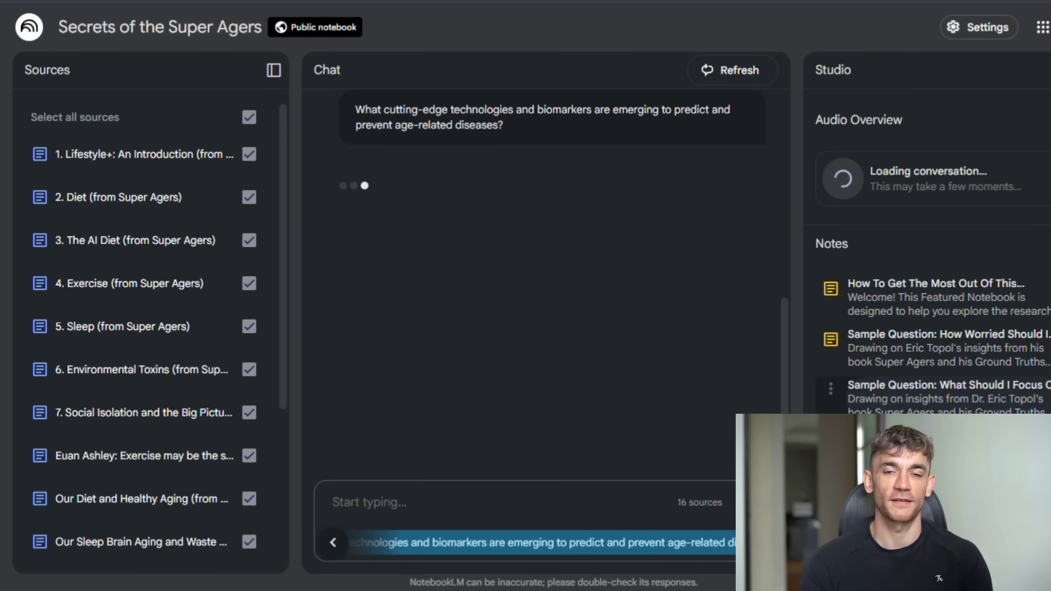
scroll(931, 340, "down", 1)
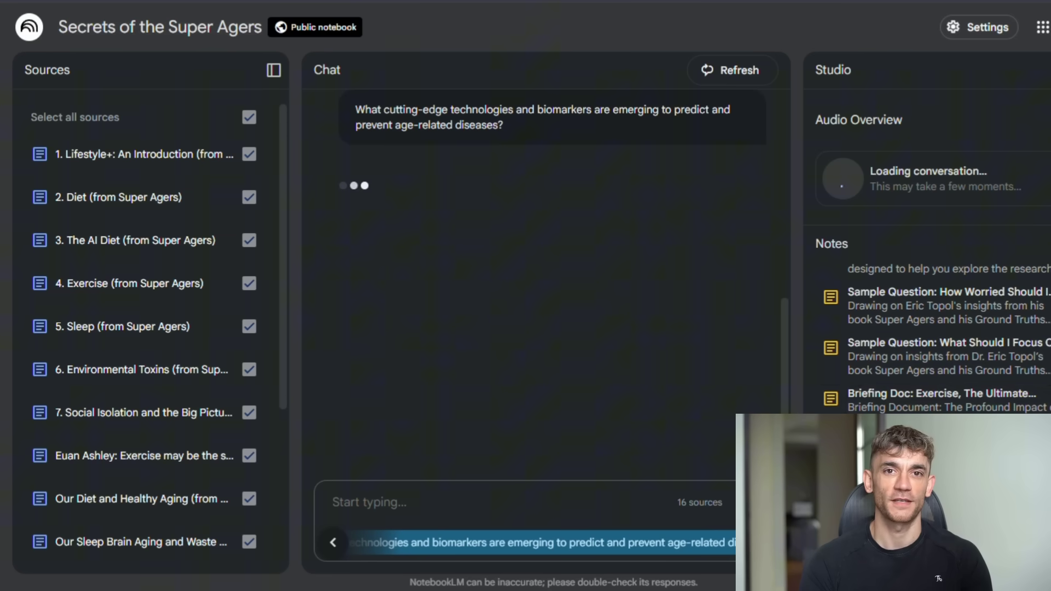
scroll(931, 339, "up", 1)
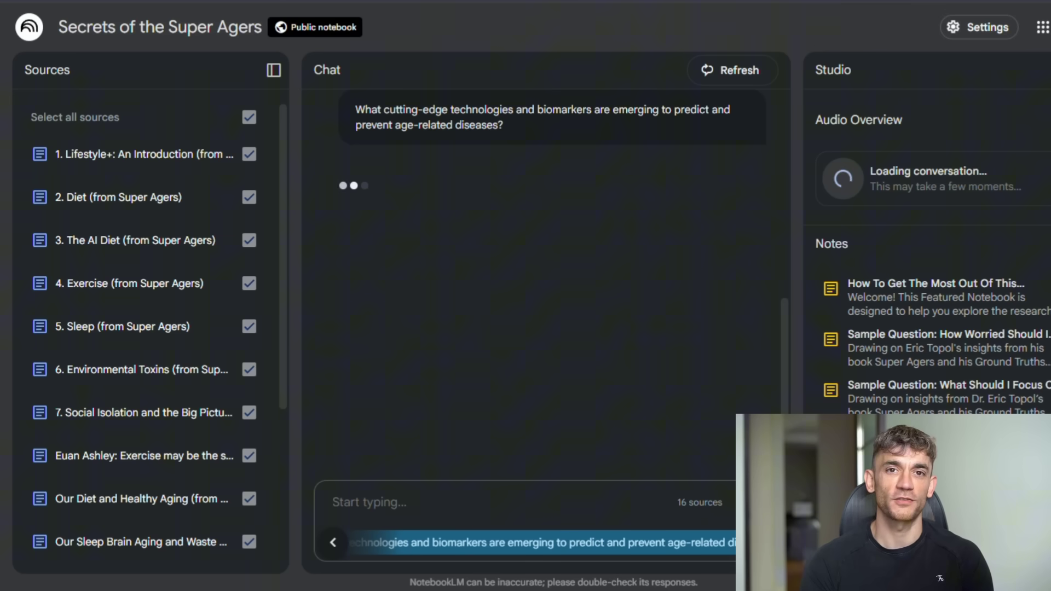
scroll(898, 308, "down", 1)
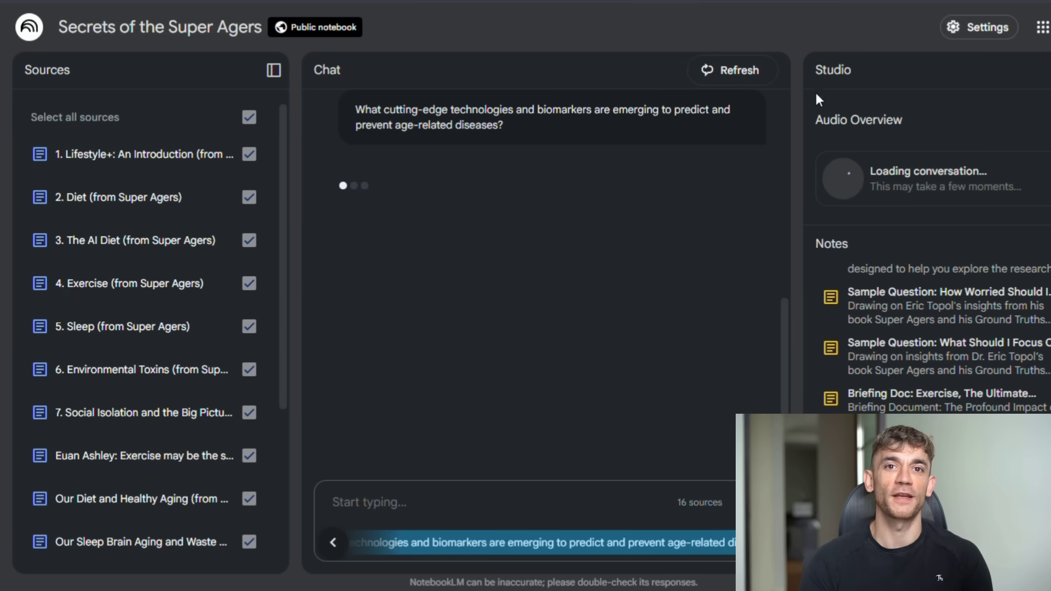
mouse_move(885, 191)
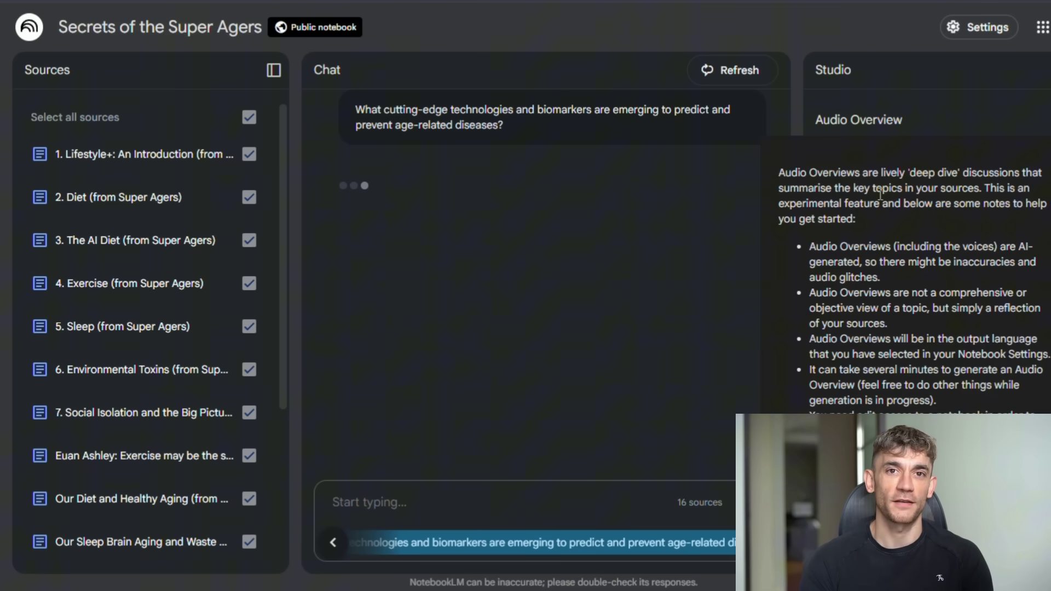
left_click(983, 27)
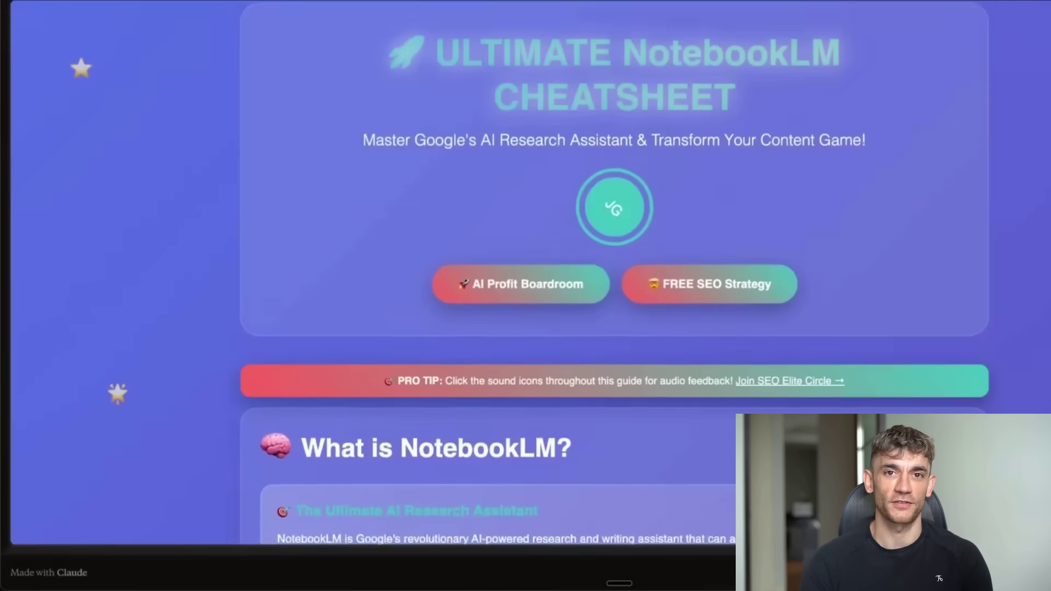
Step: Read the guide's opening, highlighting the NotebookLM description paragraph and the word Pro in a heading
scroll(370, 200, "down", 5)
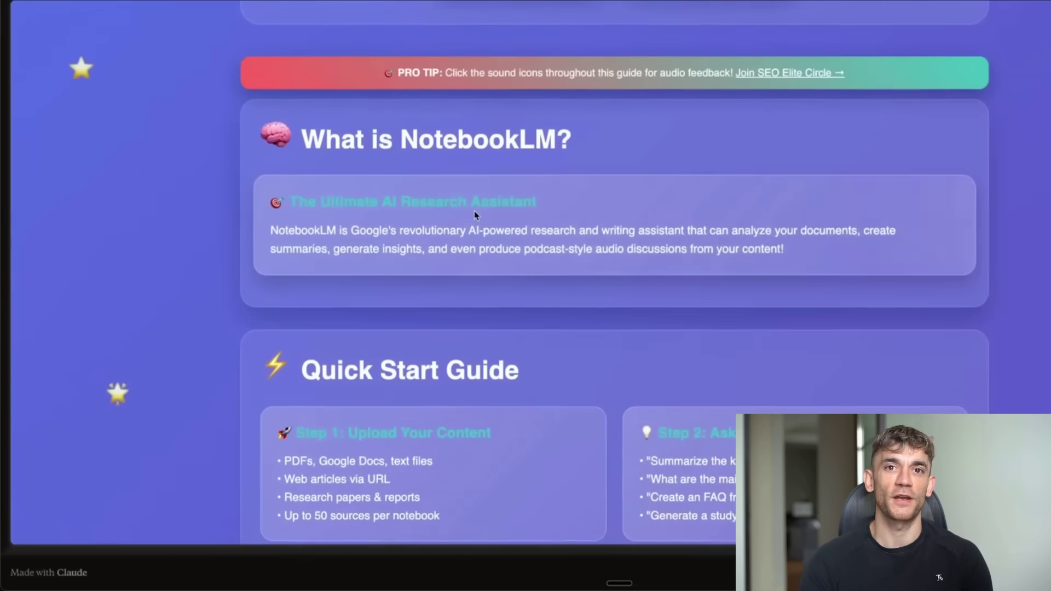
left_click_drag(273, 201, 840, 241)
scroll(664, 212, "down", 7)
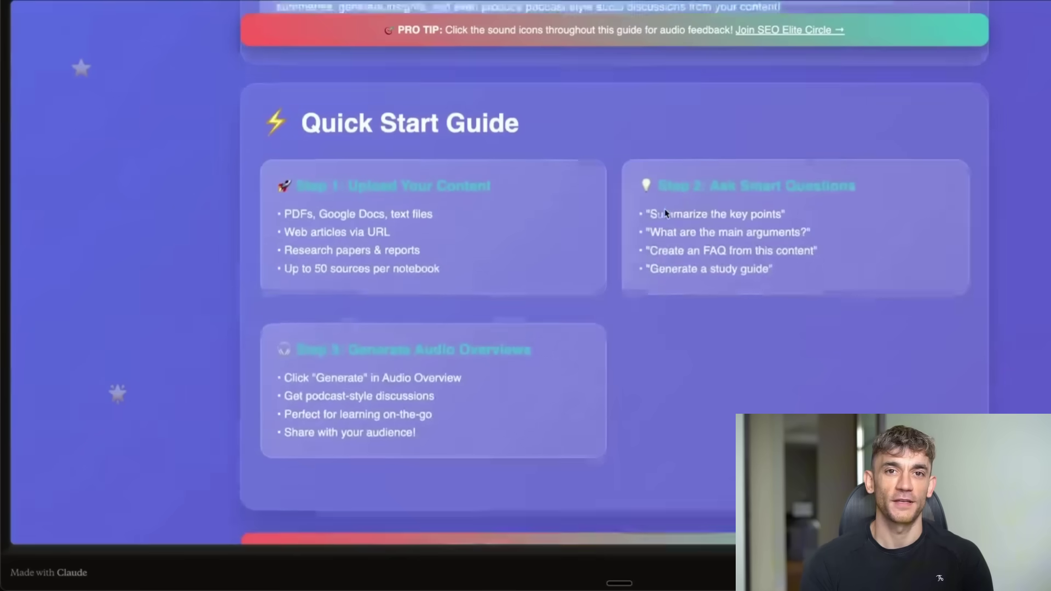
scroll(423, 188, "up", 2)
left_click_drag(256, 143, 695, 263)
left_click(694, 263)
scroll(691, 266, "down", 6)
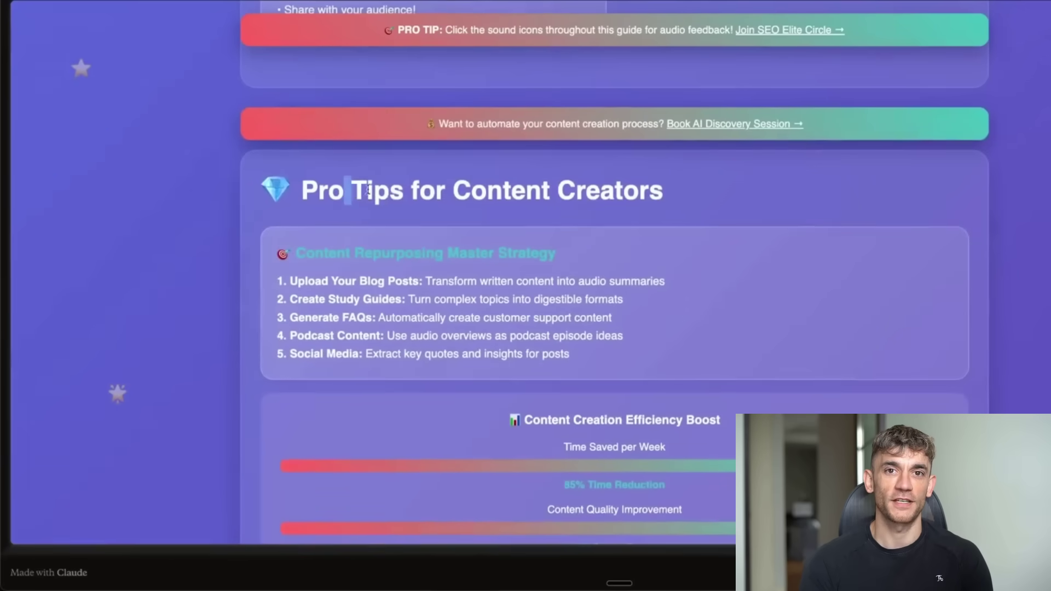
double_click(339, 188)
Step: Scroll through the remaining guide sections and return to the top with Home
scroll(813, 197, "down", 3)
scroll(758, 211, "down", 2)
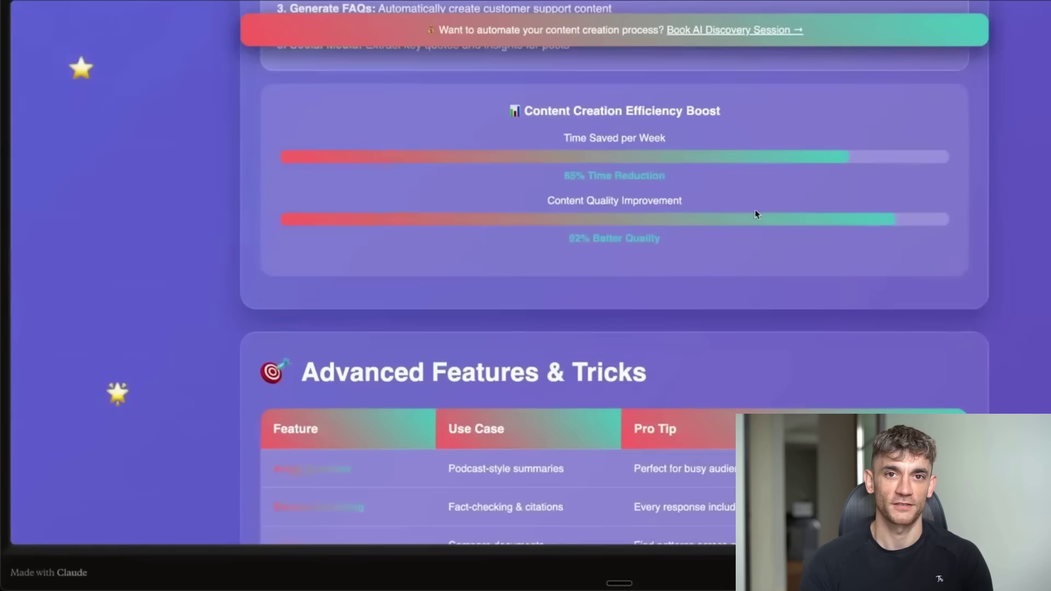
scroll(669, 246, "down", 6)
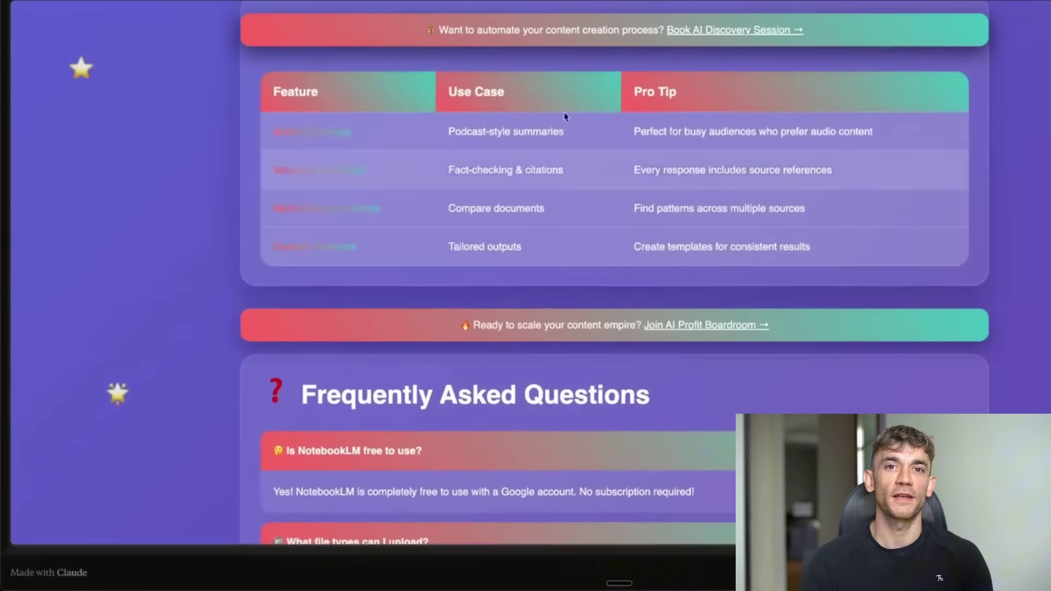
scroll(568, 256, "down", 7)
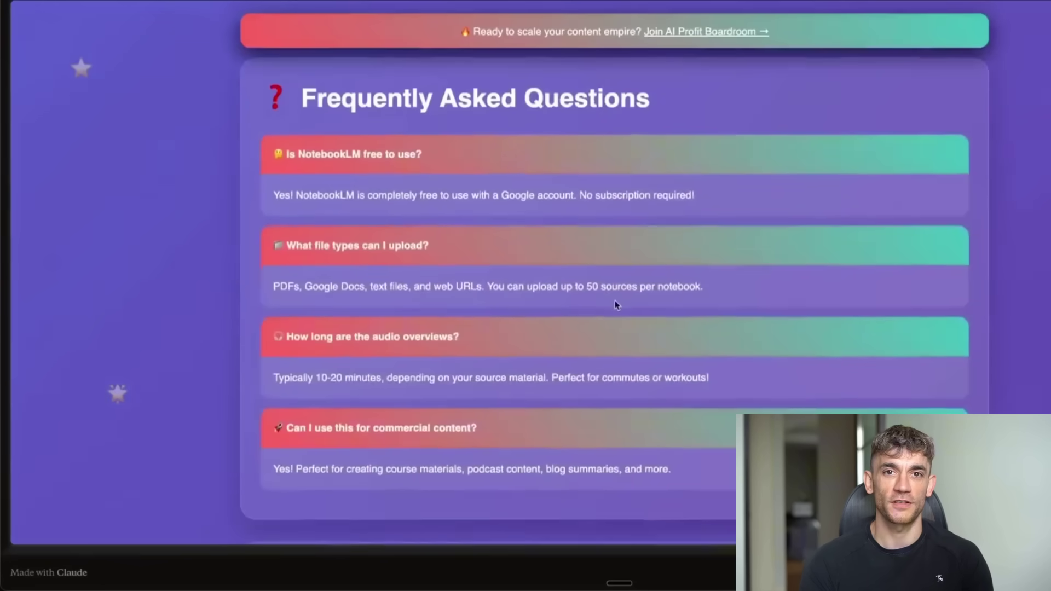
scroll(541, 288, "down", 19)
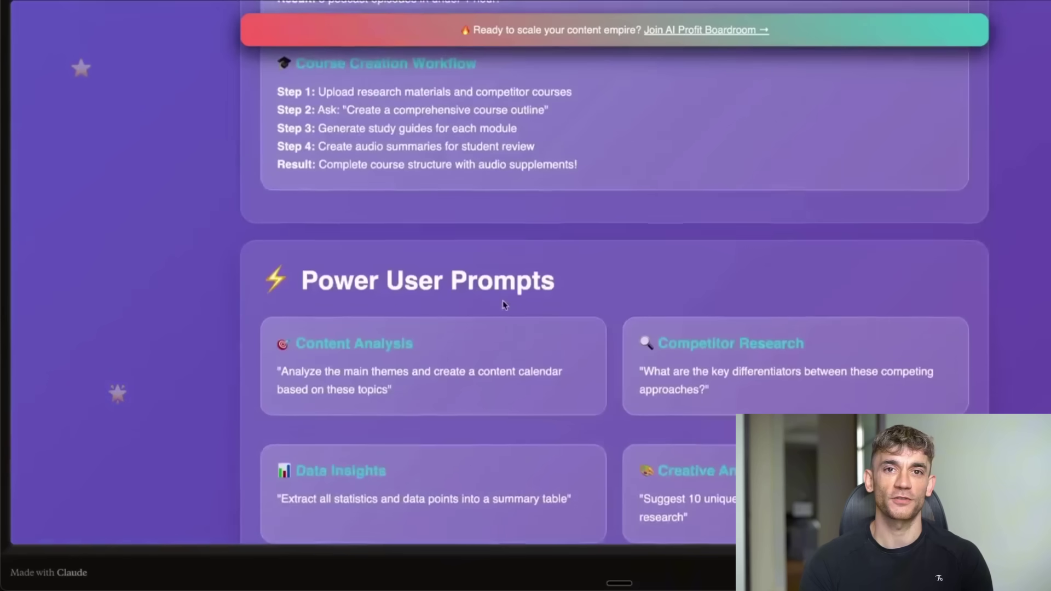
scroll(519, 301, "down", 5)
key("Home")
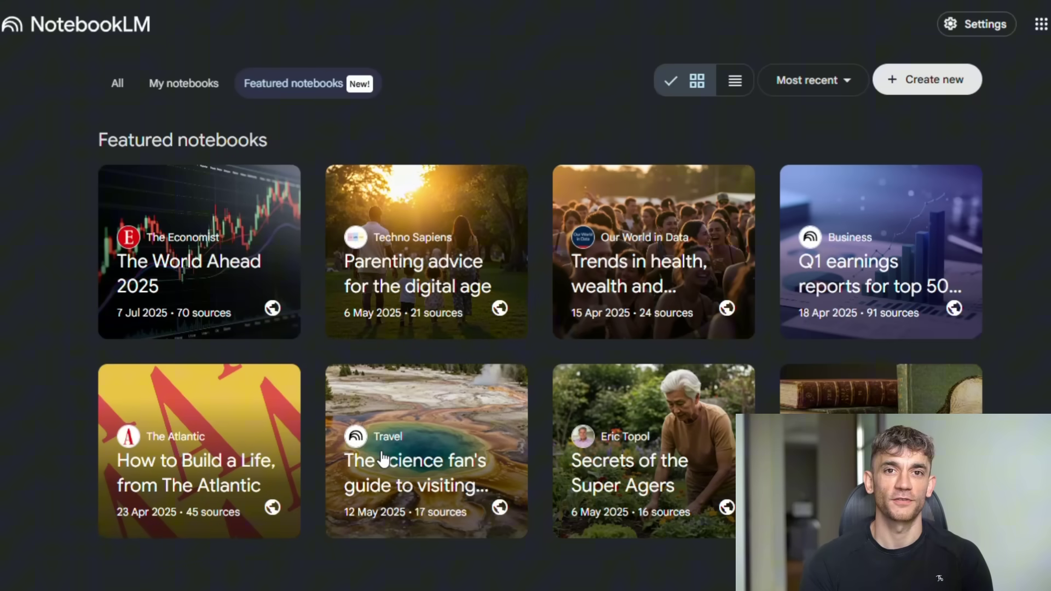
Step: Open the Yellowstone science fan's guide notebook and load its Audio Overview in the interactive player
left_click(382, 458)
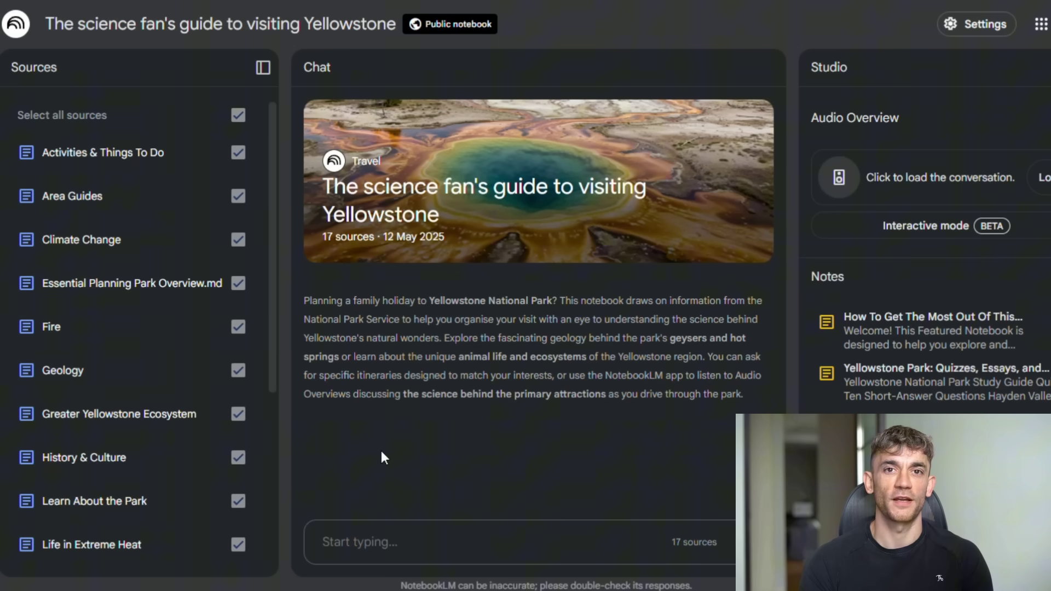
left_click(1019, 188)
left_click(995, 249)
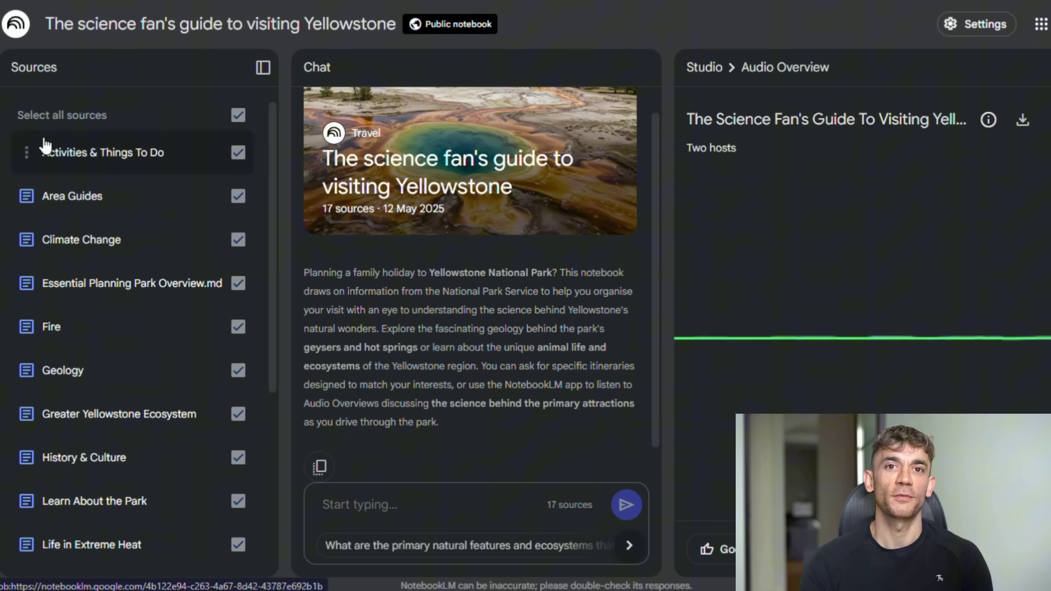
Step: Scroll the chat down and reveal more suggested questions
scroll(103, 213, "down", 5)
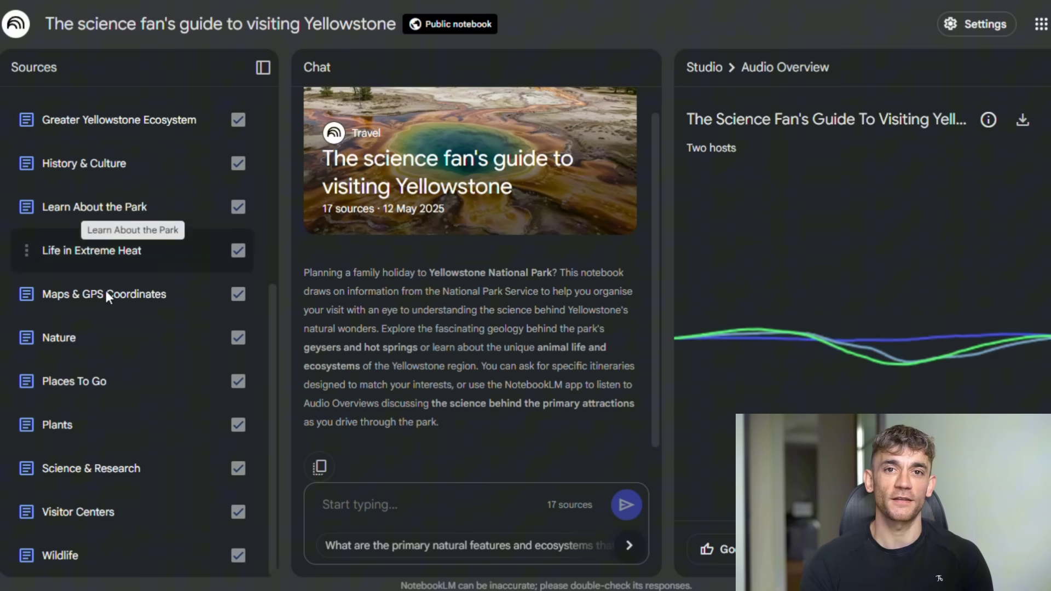
scroll(398, 231, "down", 1)
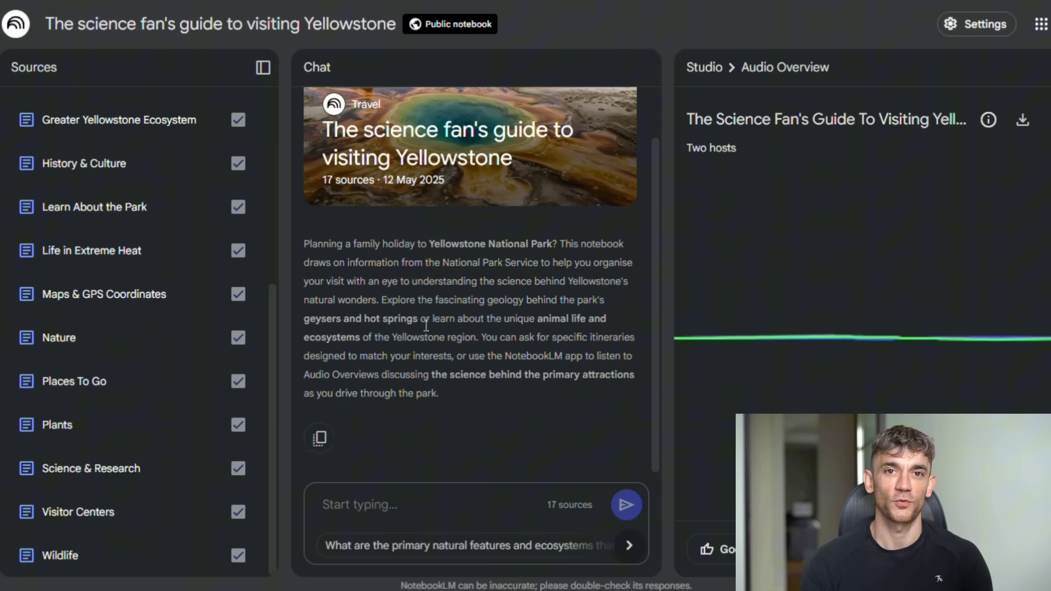
left_click(628, 546)
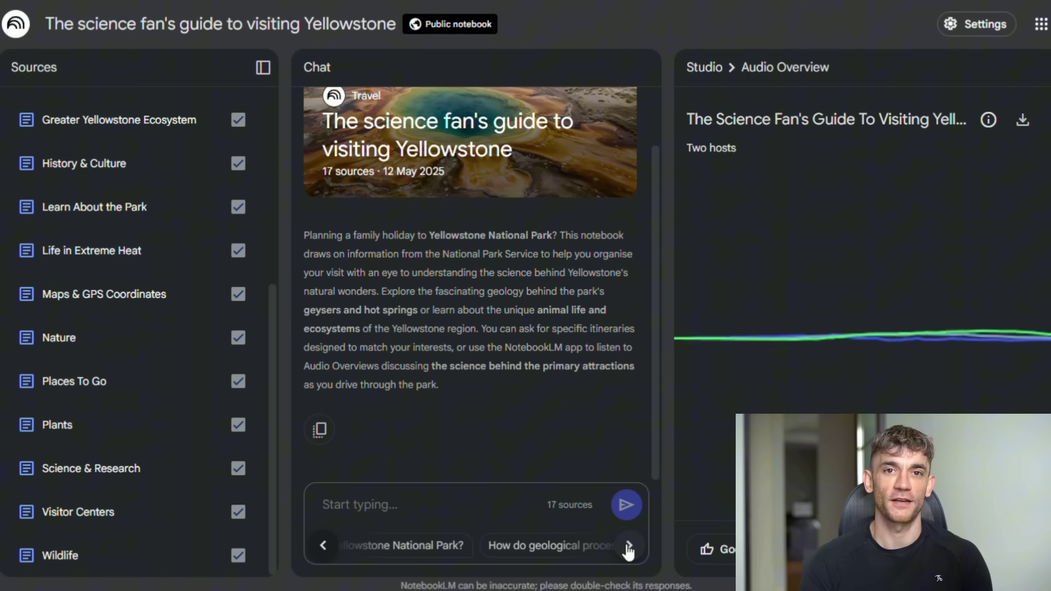
Step: Ask how geological processes and hydrothermal activity shape Yellowstone, and read the cited answer to its end
left_click(567, 549)
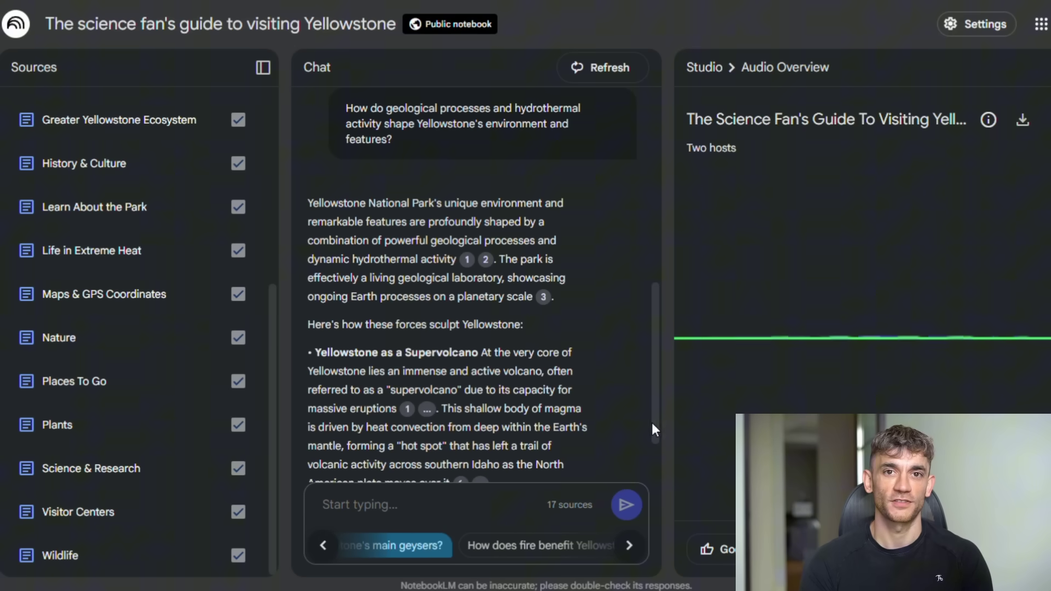
scroll(638, 372, "down", 2)
scroll(636, 363, "down", 10)
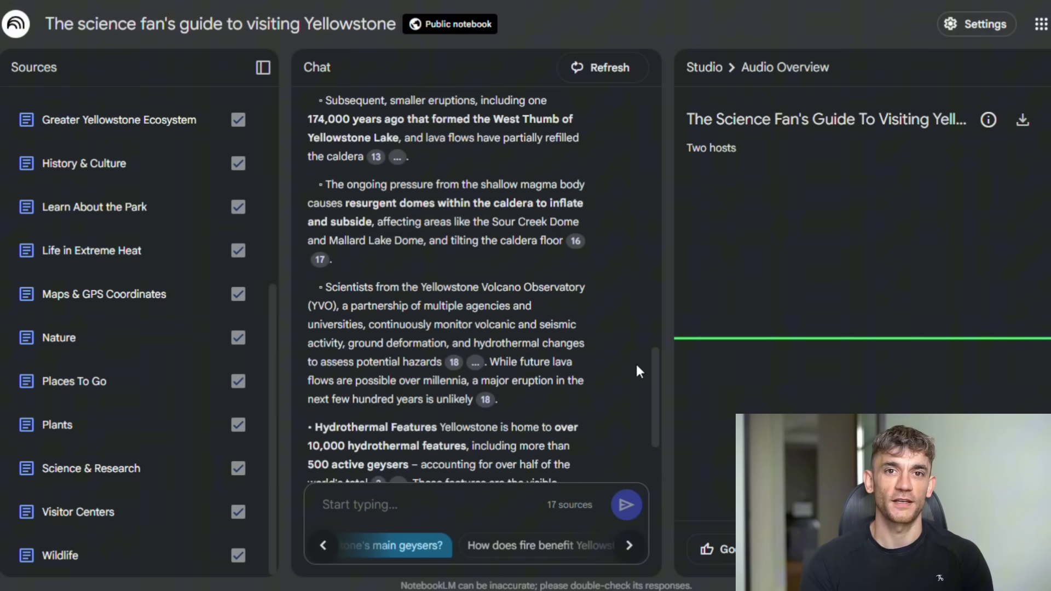
scroll(636, 363, "down", 10)
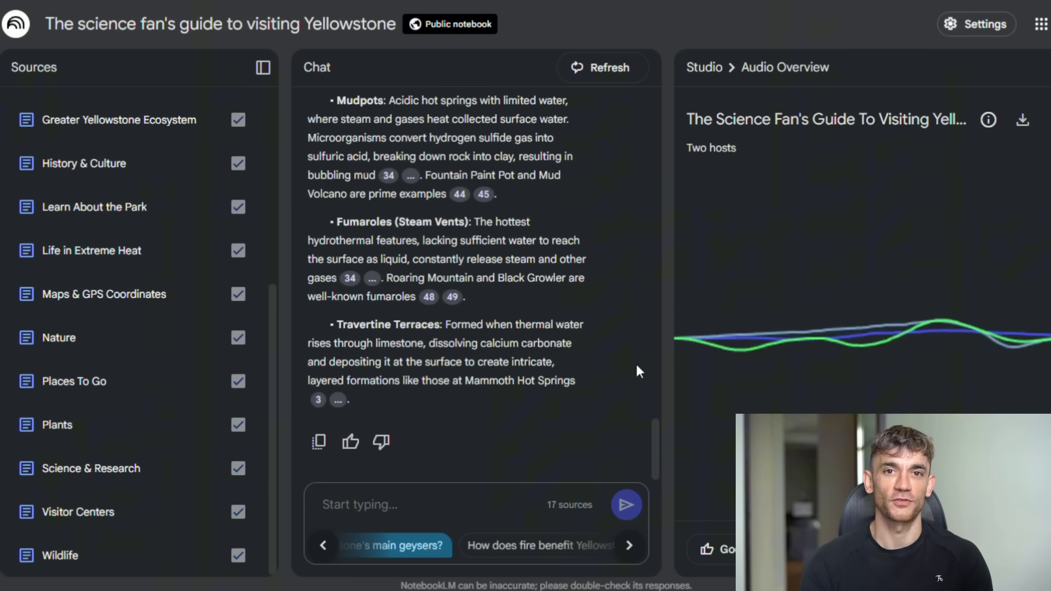
scroll(637, 367, "down", 10)
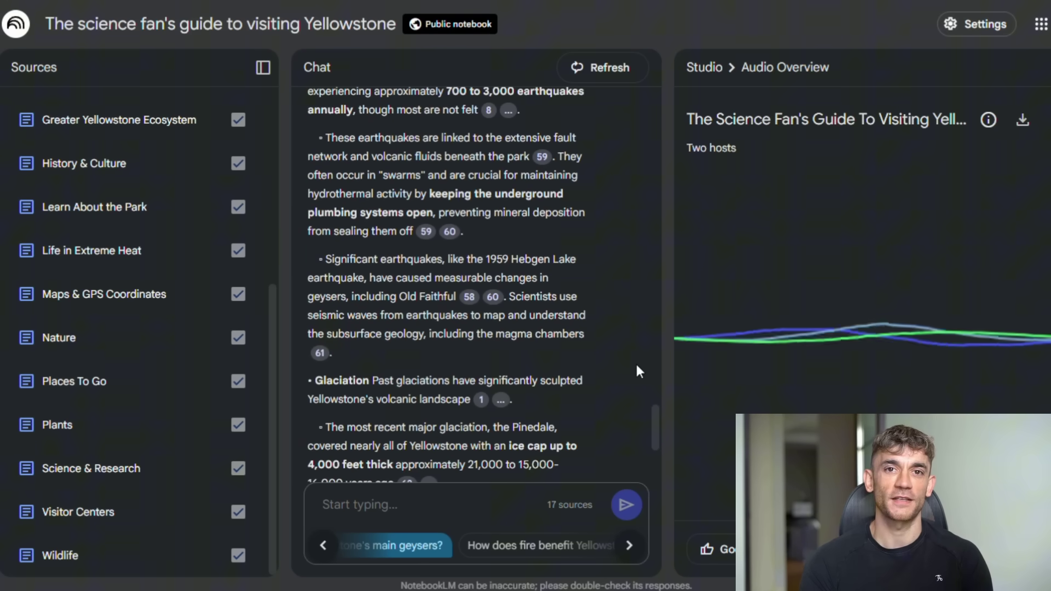
scroll(636, 367, "down", 10)
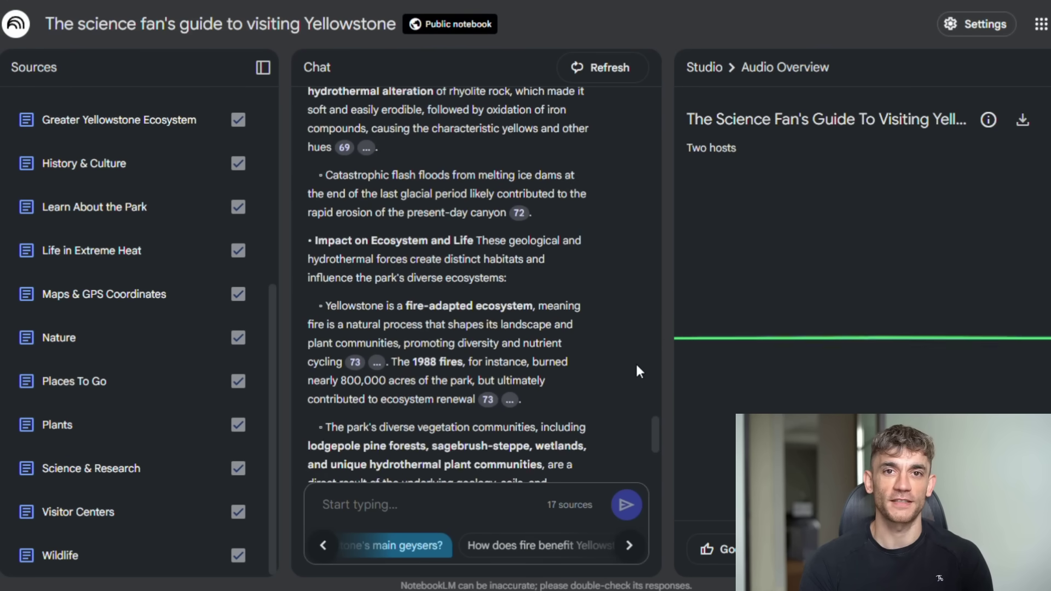
scroll(636, 362, "down", 8)
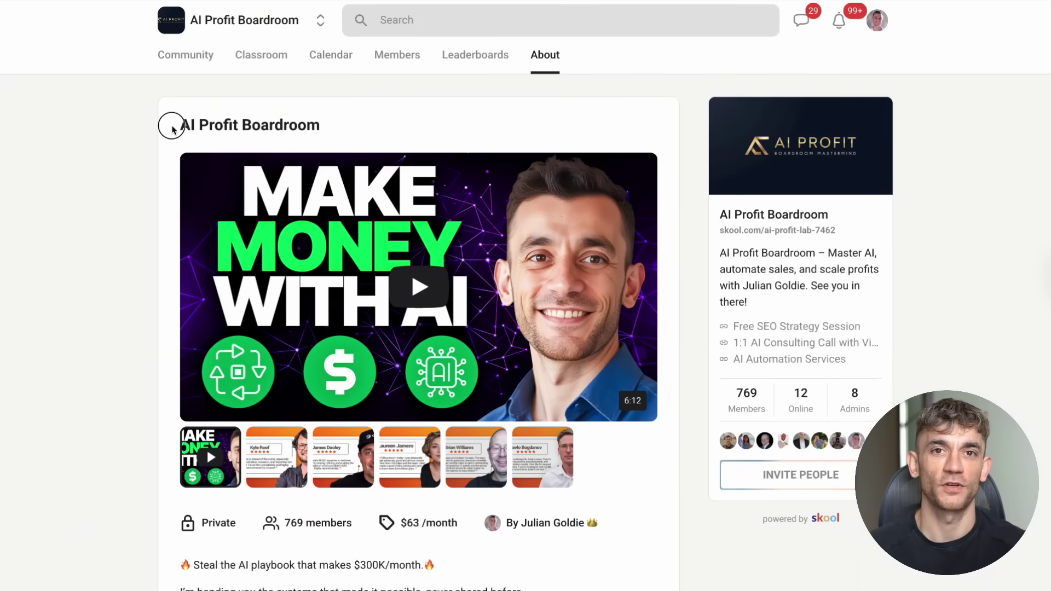
Step: Browse the AI Profit Boardroom's Classroom courses and open the N8N Templates & Workflows course
left_click_drag(170, 124, 334, 130)
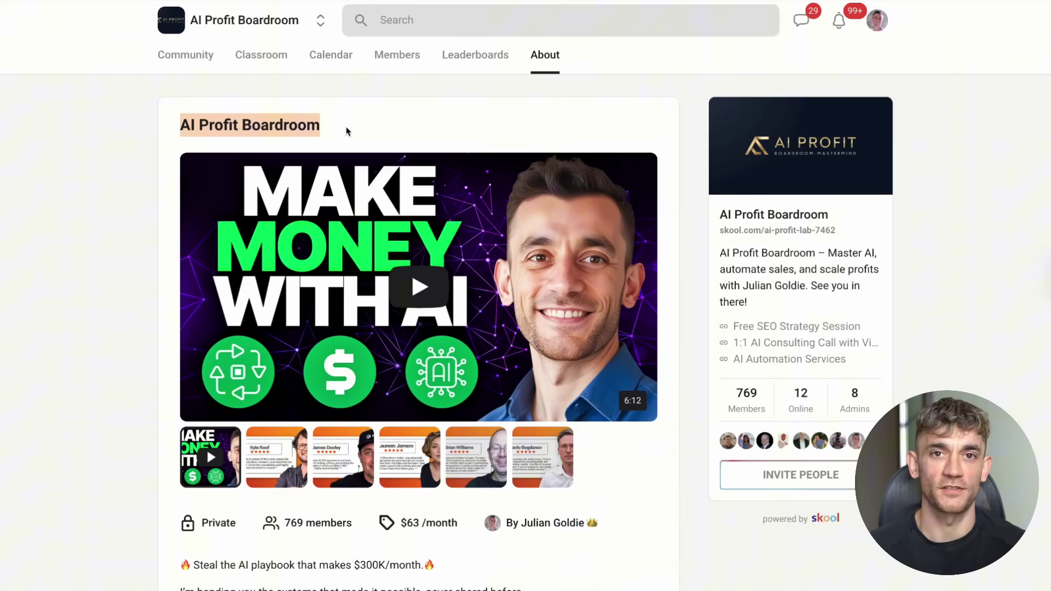
left_click(367, 126)
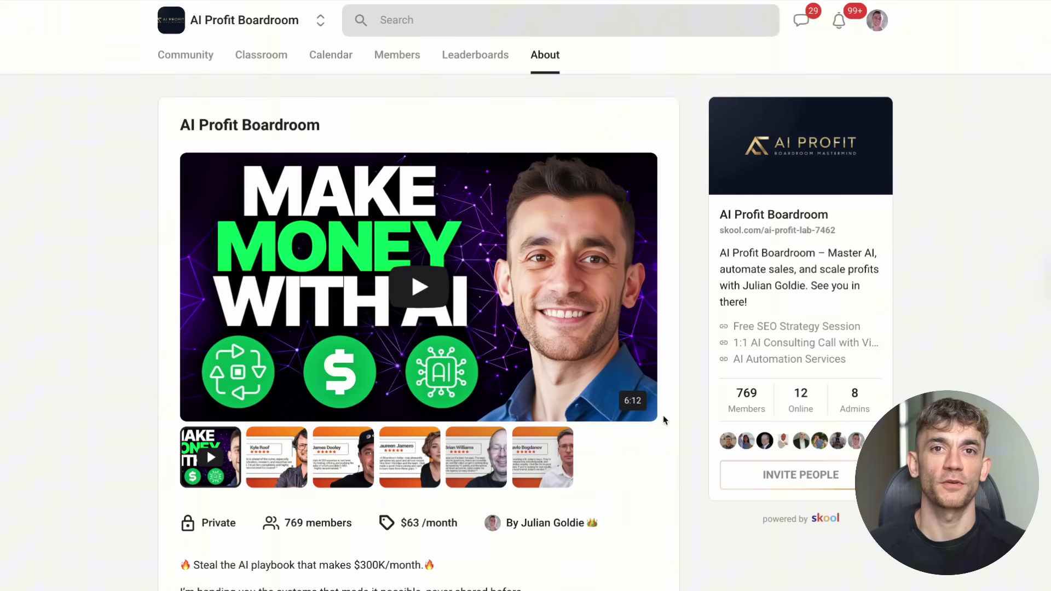
left_click(264, 57)
scroll(706, 338, "down", 4)
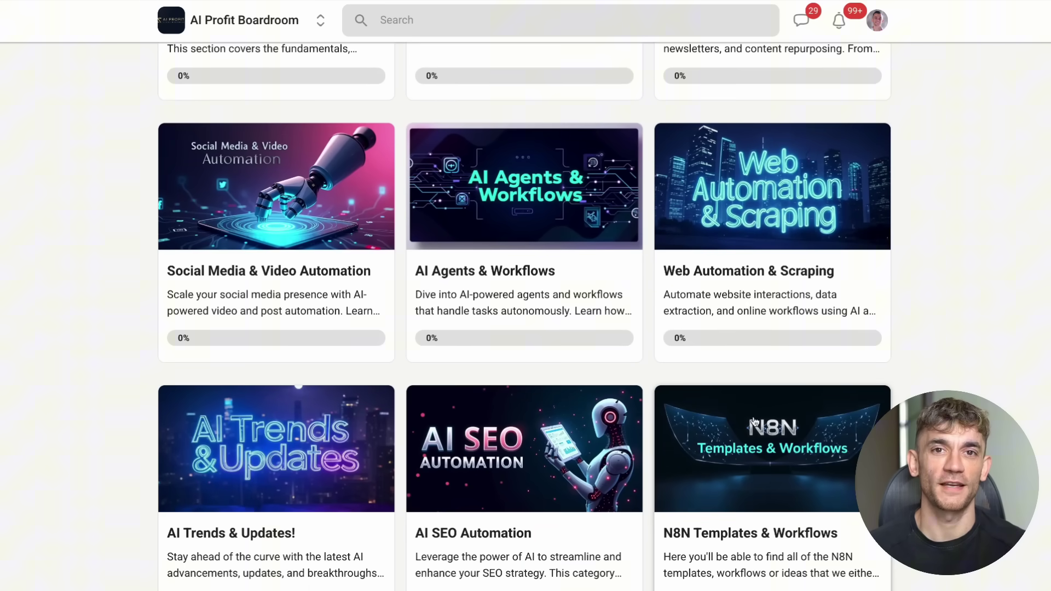
left_click(744, 399)
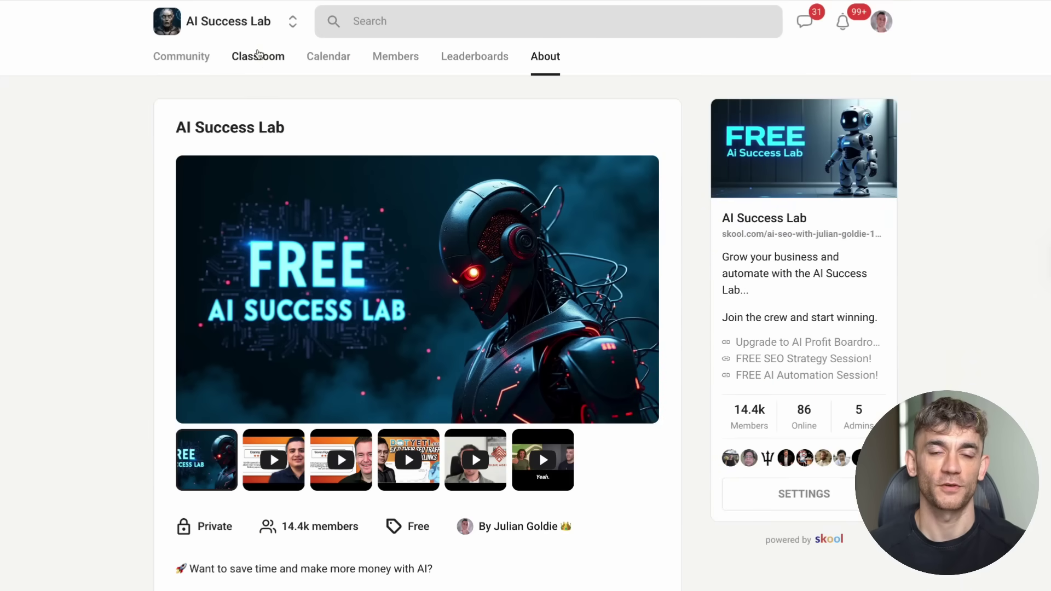
Step: Browse the AI Success Lab Community feed
left_click(259, 55)
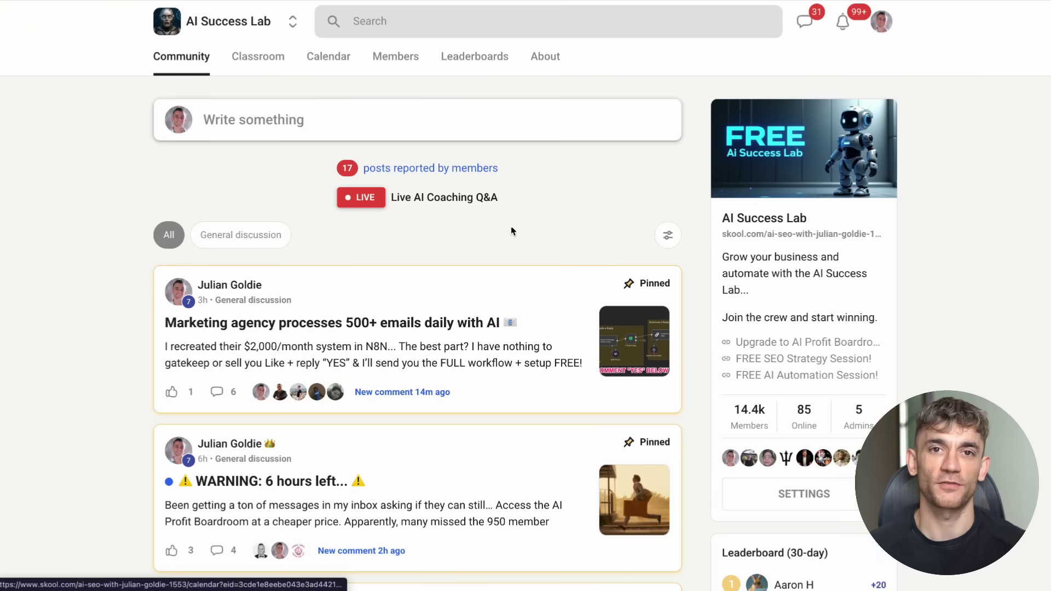
scroll(340, 171, "down", 5)
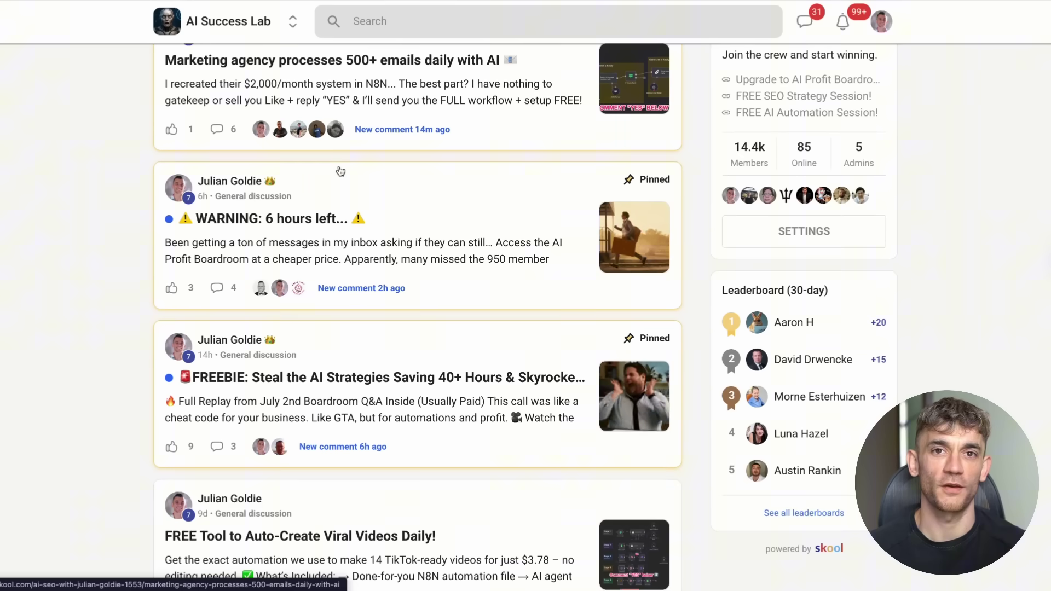
scroll(340, 171, "down", 10)
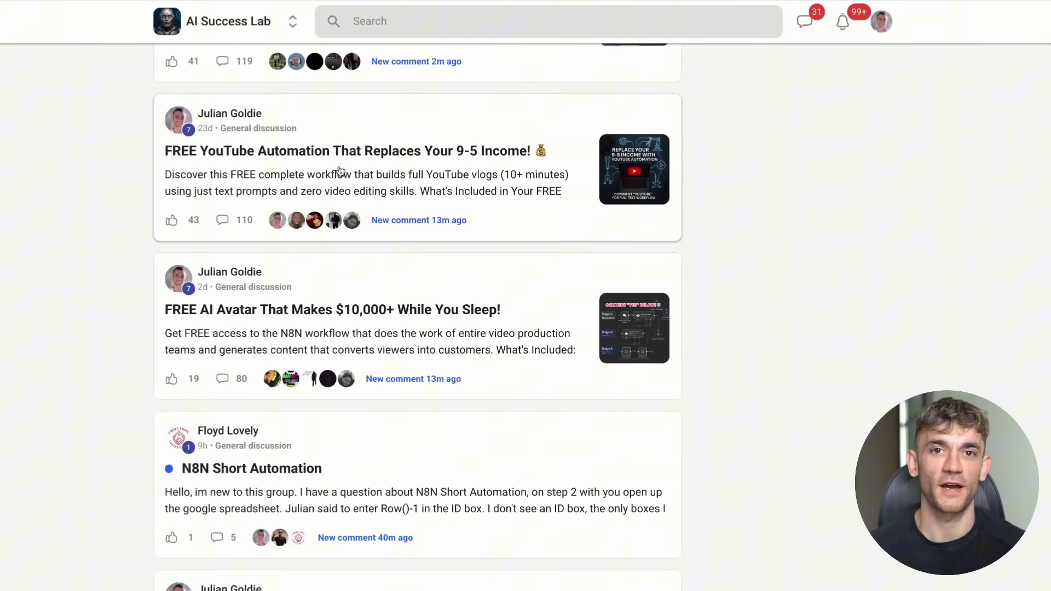
scroll(340, 171, "down", 9)
scroll(340, 171, "up", 17)
scroll(350, 162, "up", 7)
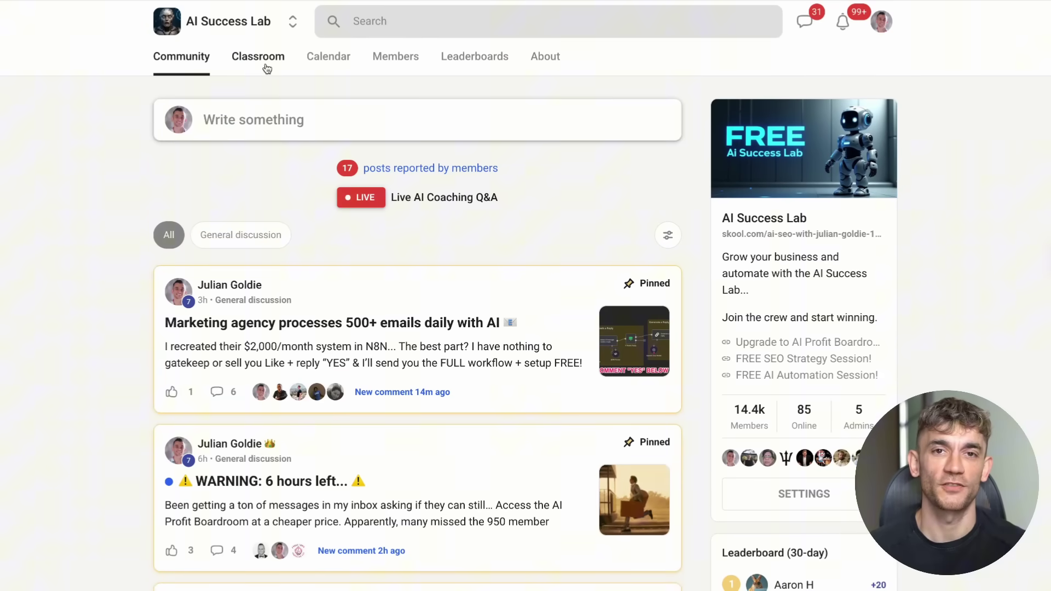
Step: Open the AI Updates + Coding course from the AI Success Lab Classroom and view its lessons
left_click(287, 57)
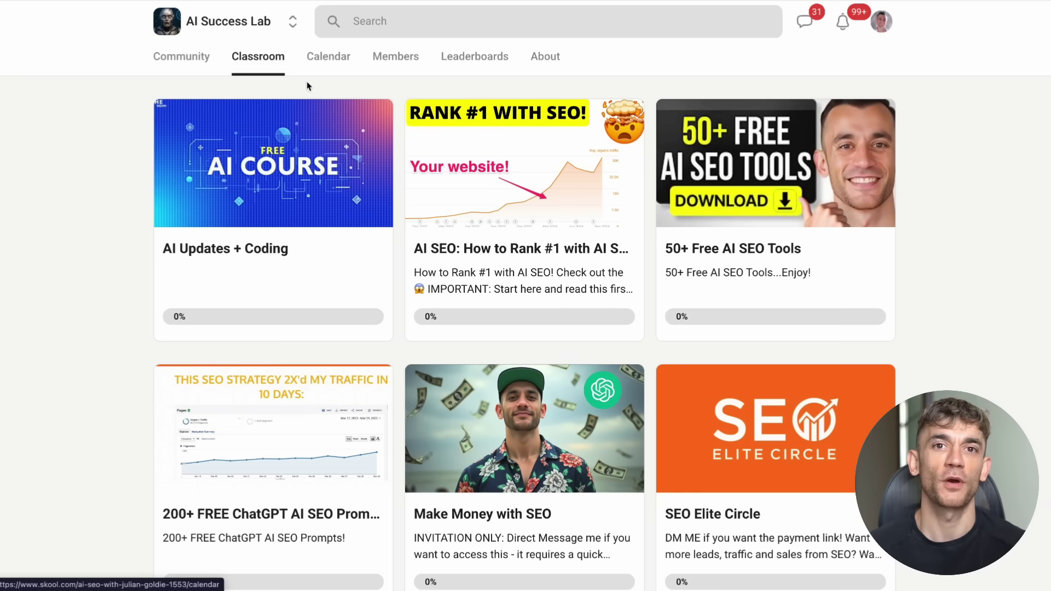
left_click(321, 186)
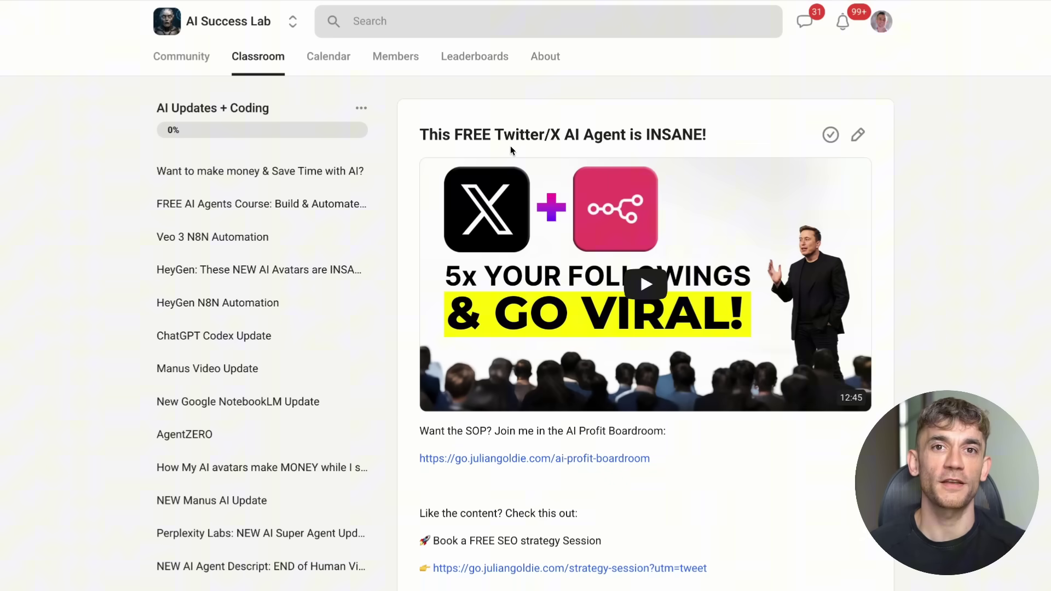
scroll(511, 148, "down", 1)
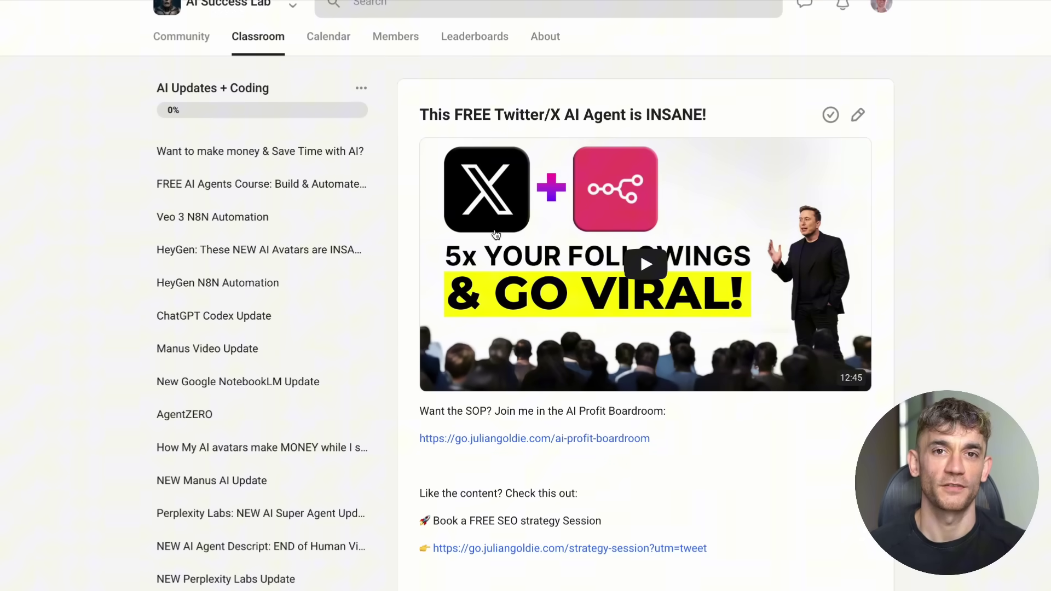
scroll(270, 287, "down", 20)
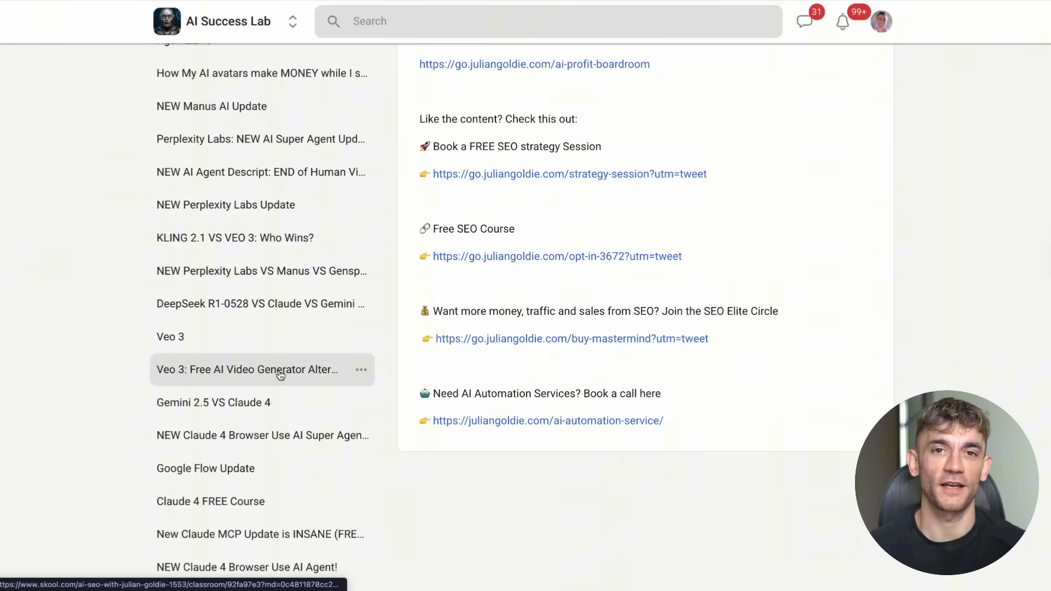